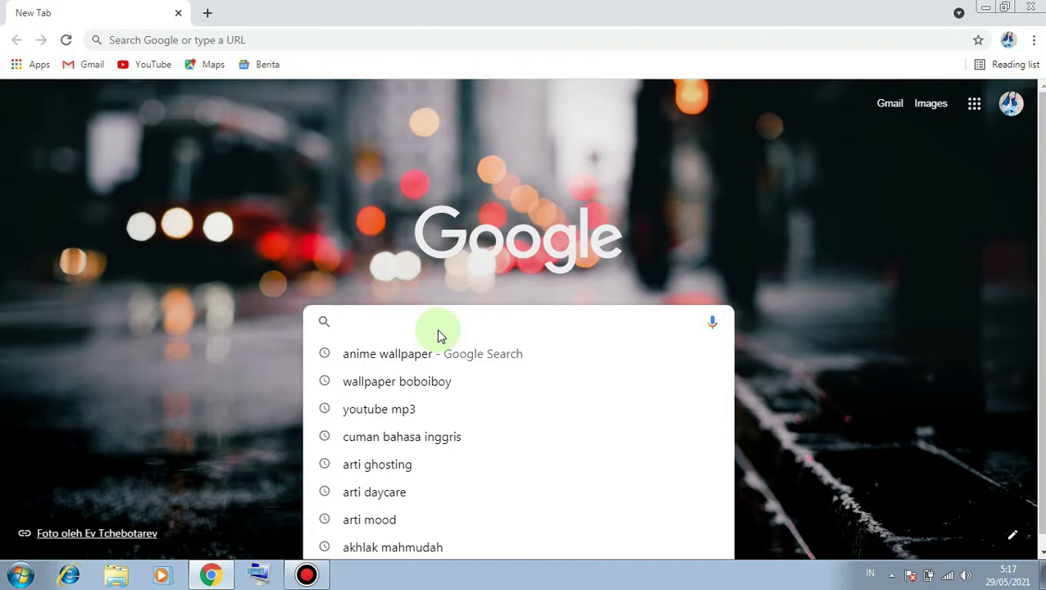
{"action": "type", "text": "wa web"}
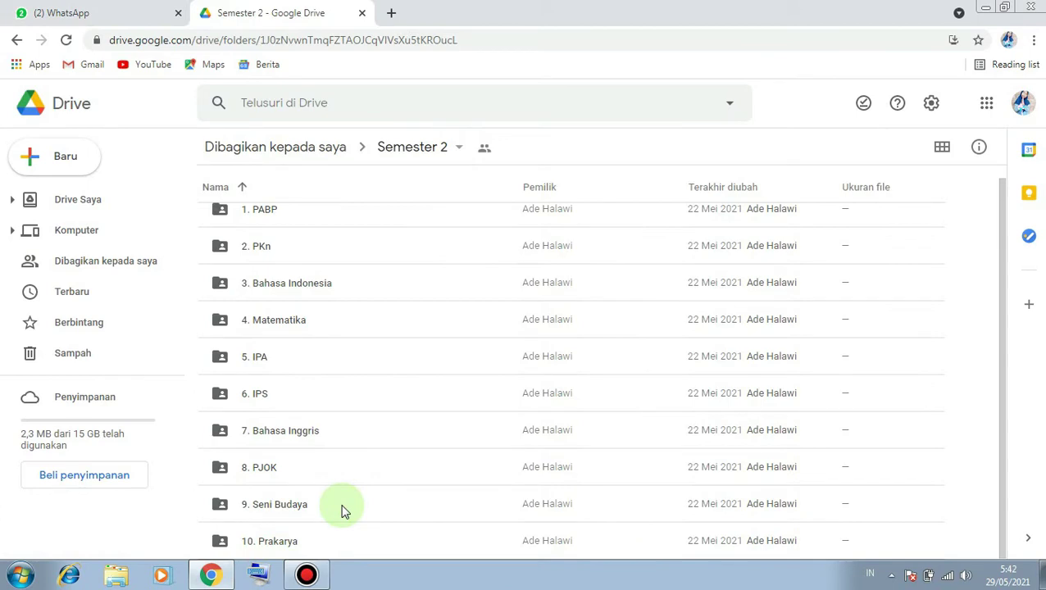
{"action": "left_click", "coordinate": [341, 510]}
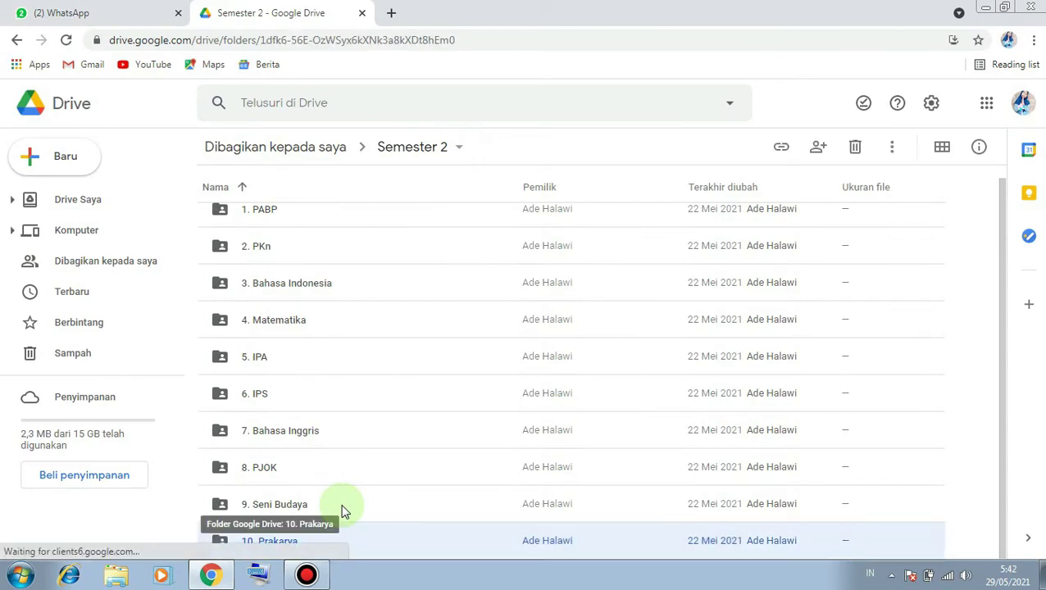
{"action": "double_click", "coordinate": [341, 510]}
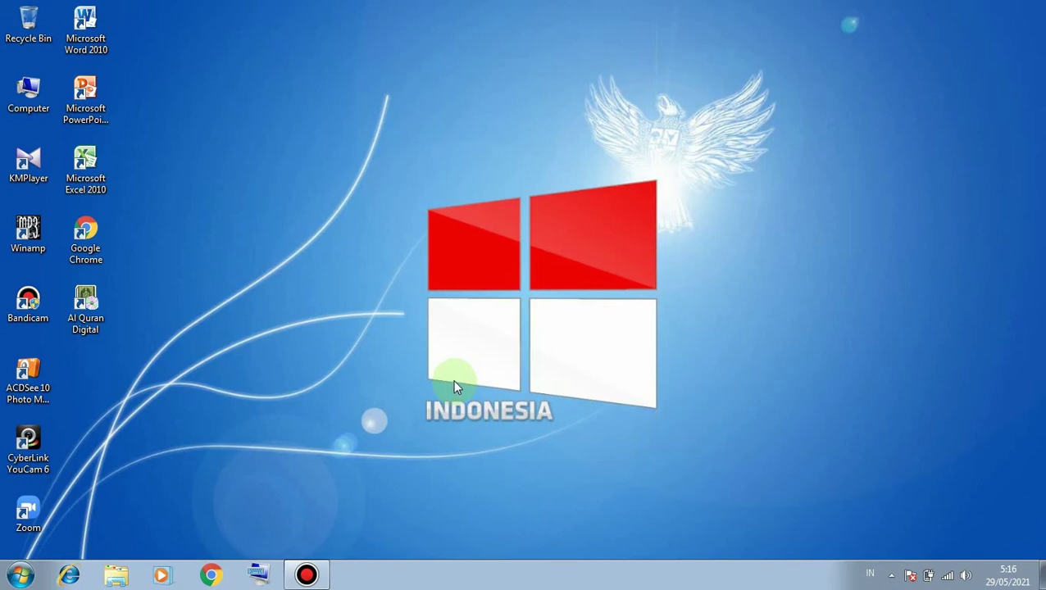
Open Chrome, search Google for "wa web" and open the WhatsApp Web site
{"action": "left_click", "coordinate": [209, 576]}
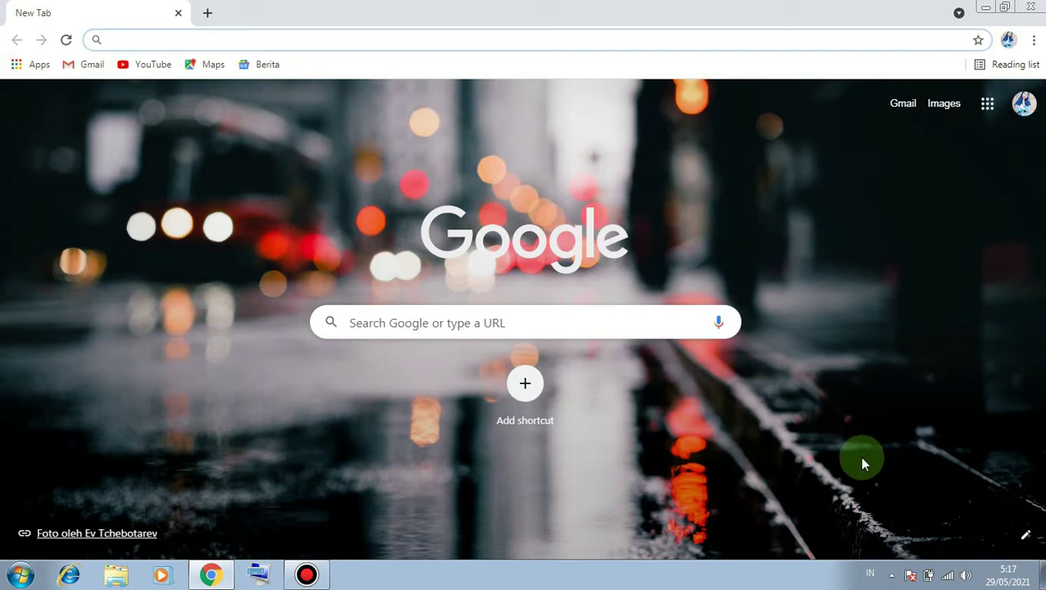
{"action": "left_click", "coordinate": [403, 326]}
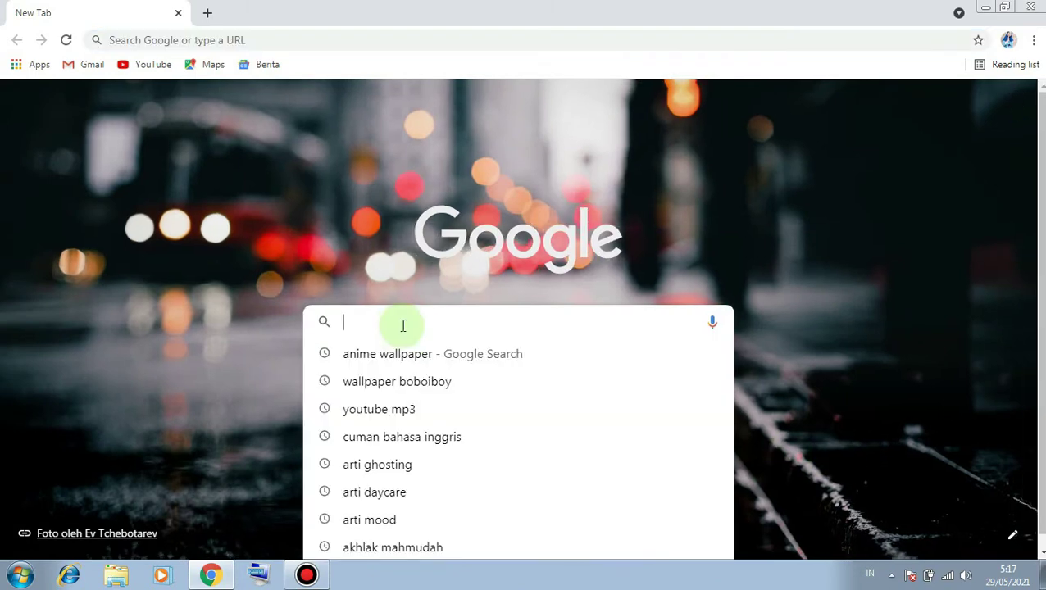
{"action": "type", "text": "wa w"}
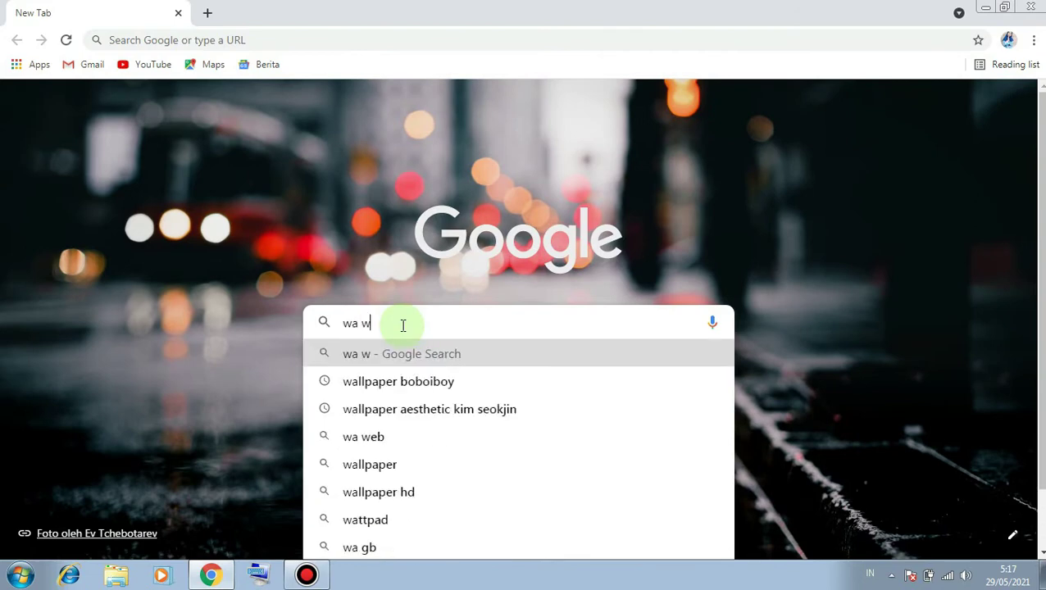
{"action": "type", "text": "b"}
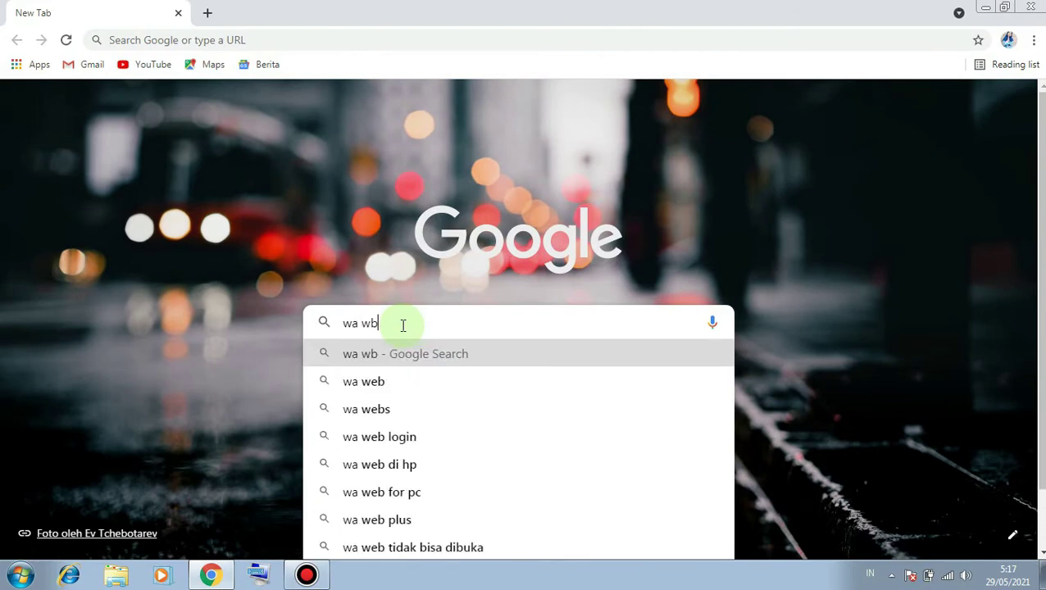
{"action": "key", "text": "BackSpace"}
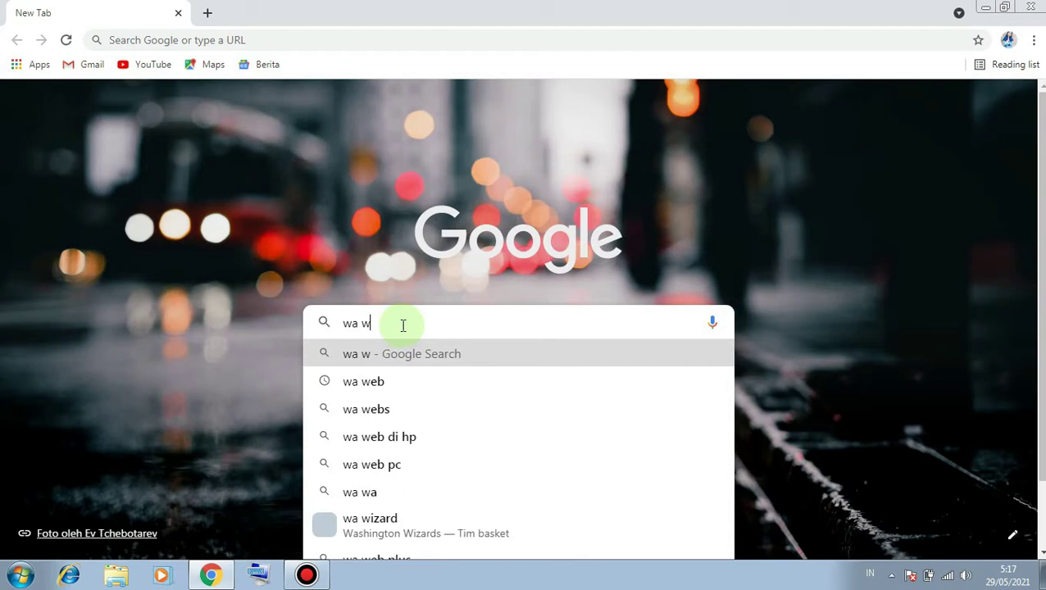
{"action": "left_click", "coordinate": [378, 388]}
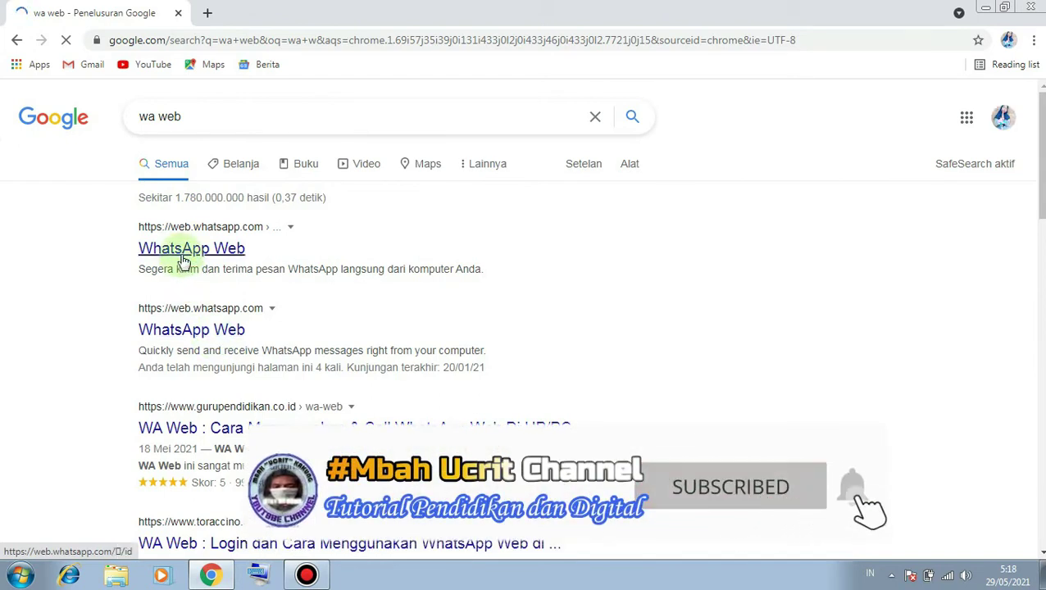
{"action": "left_click", "coordinate": [183, 257]}
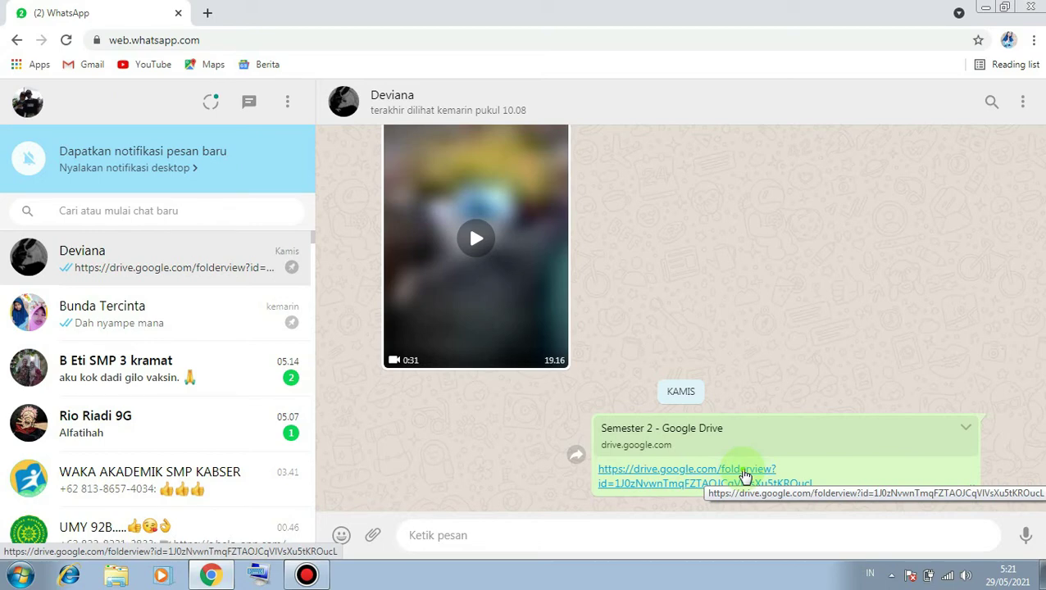
Open the shared Semester 2 Google Drive folder from the link in the chat and dismiss the notices
{"action": "left_click", "coordinate": [744, 475]}
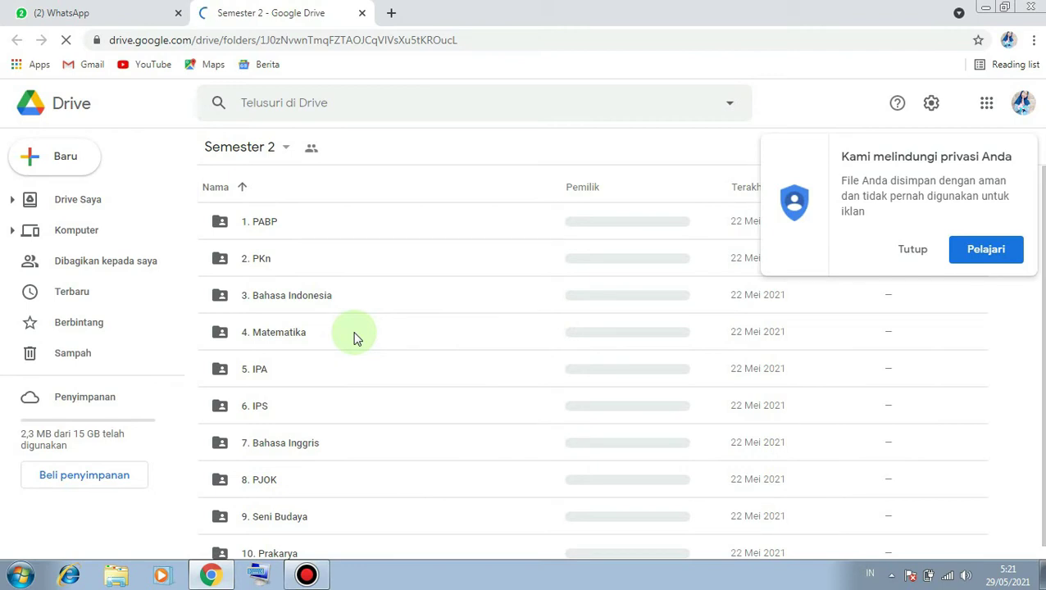
{"action": "left_click", "coordinate": [909, 250]}
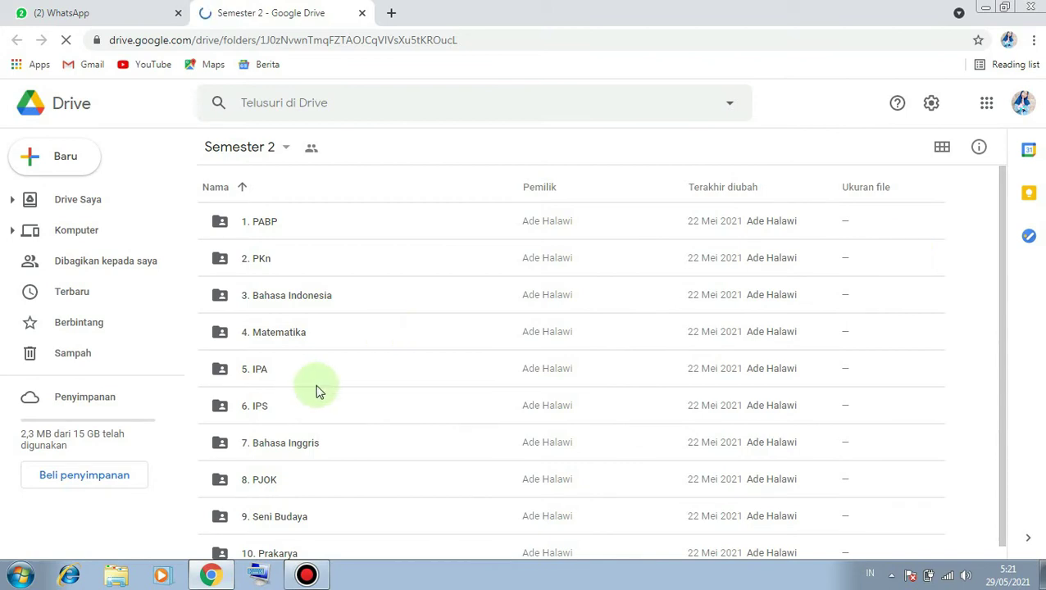
{"action": "scroll", "coordinate": [779, 361], "scroll_direction": "down", "scroll_amount": 1}
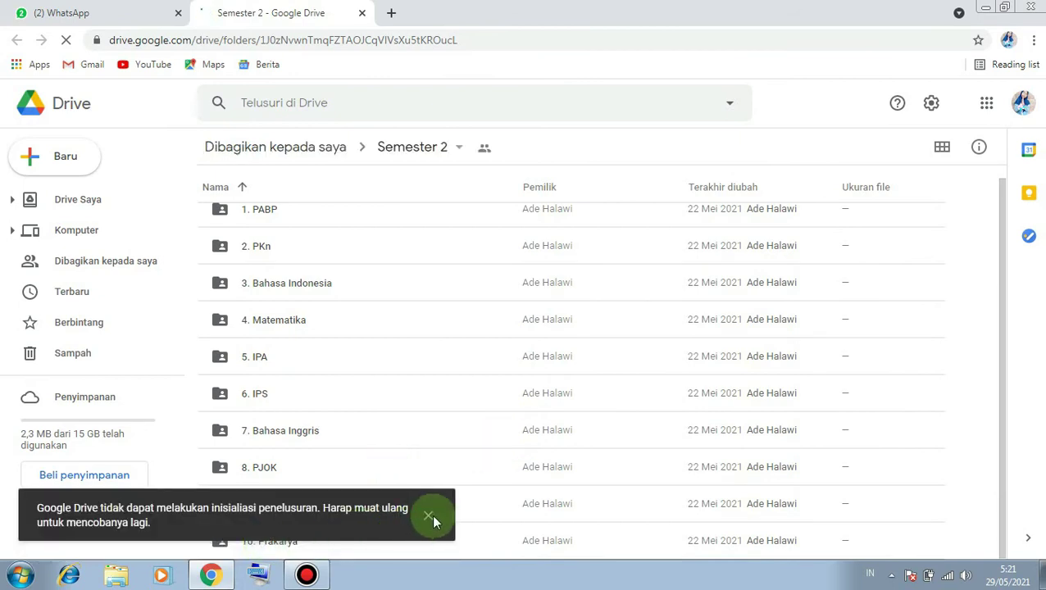
{"action": "left_click", "coordinate": [427, 521]}
Open the spreadsheet F_KD_Peng_Prakarya_Kelas 9A.xls from subfolder A of the 10. Prakarya folder
{"action": "double_click", "coordinate": [245, 548]}
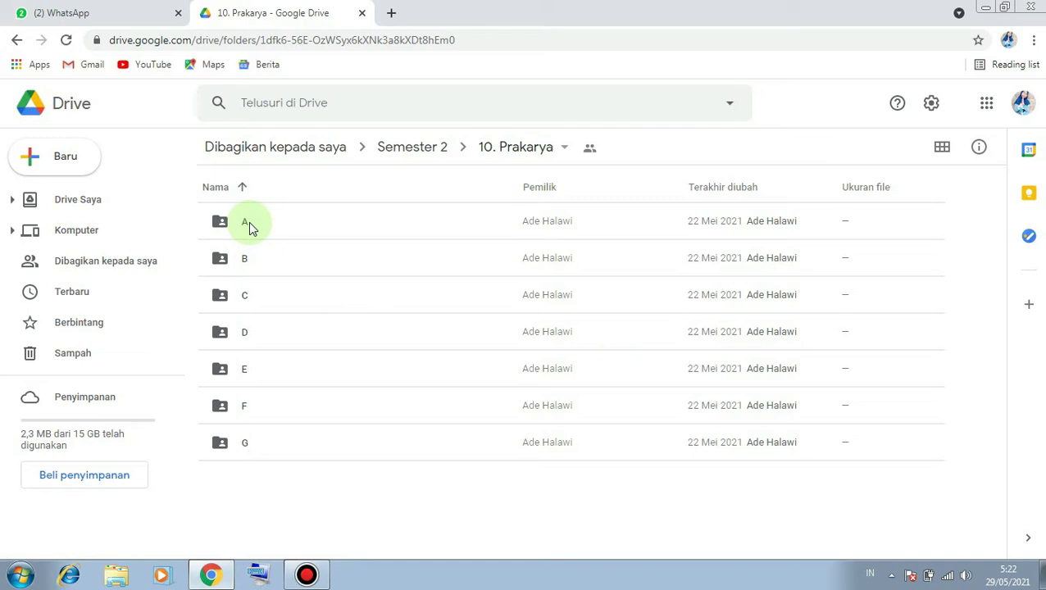
{"action": "double_click", "coordinate": [248, 221]}
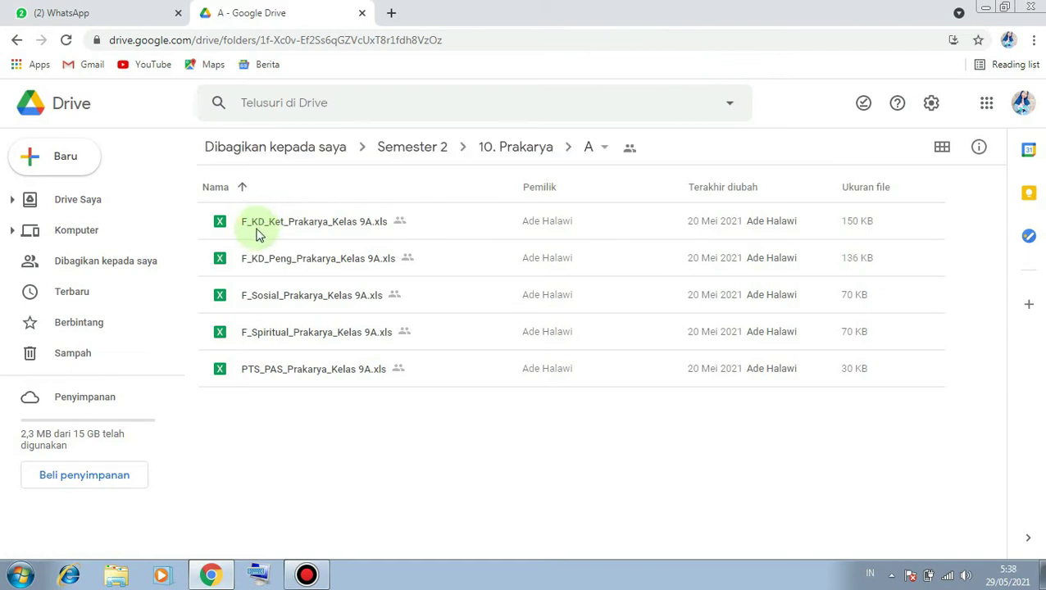
{"action": "double_click", "coordinate": [310, 264]}
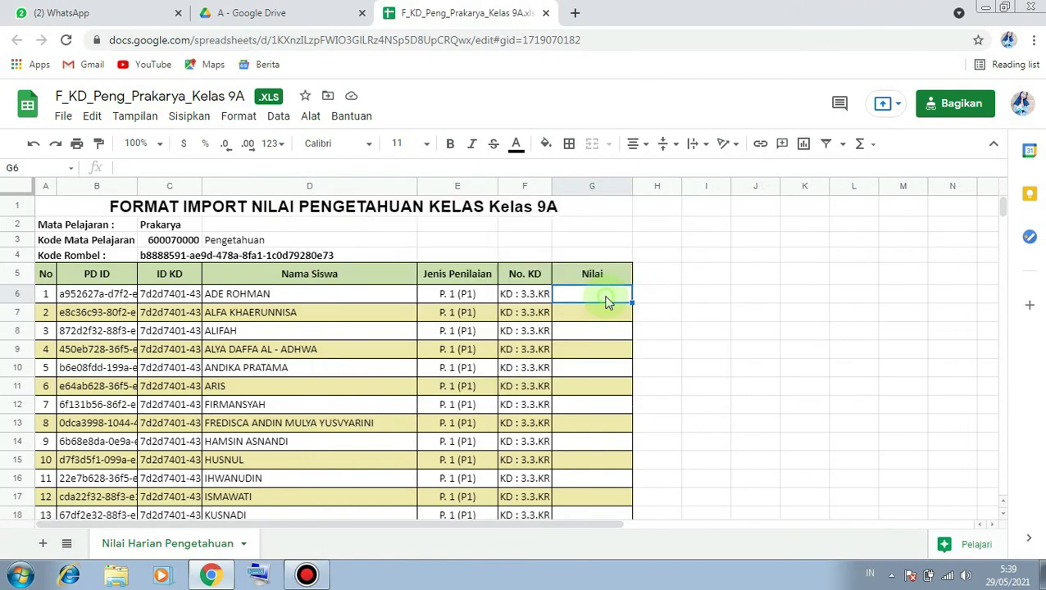
Enter 79 as the first student's Nilai in G6, agree to save the file as .XLSX and dismiss the document status tip
{"action": "type", "text": "79"}
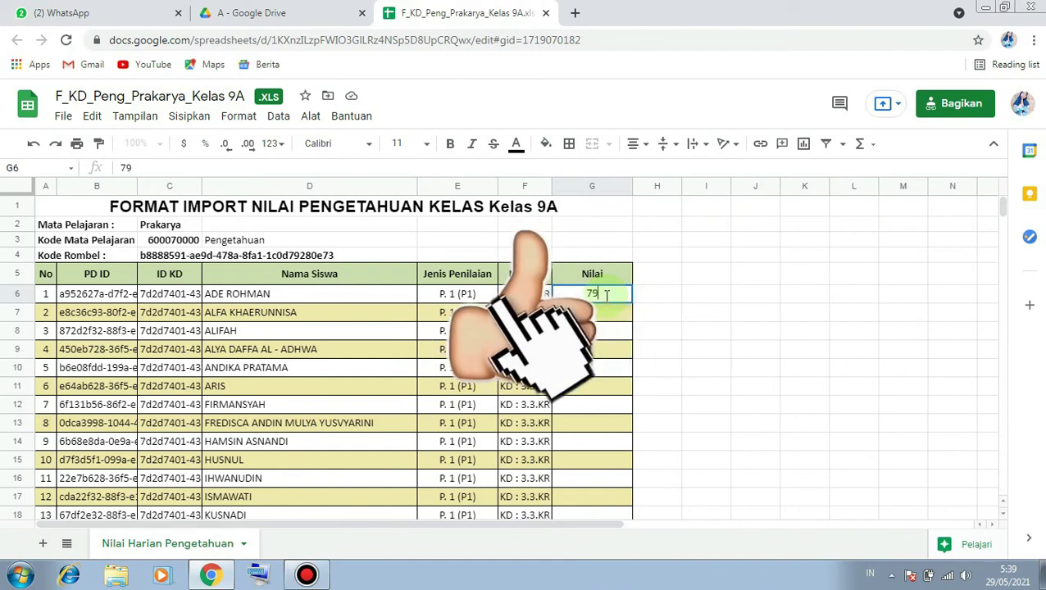
{"action": "key", "text": "Return"}
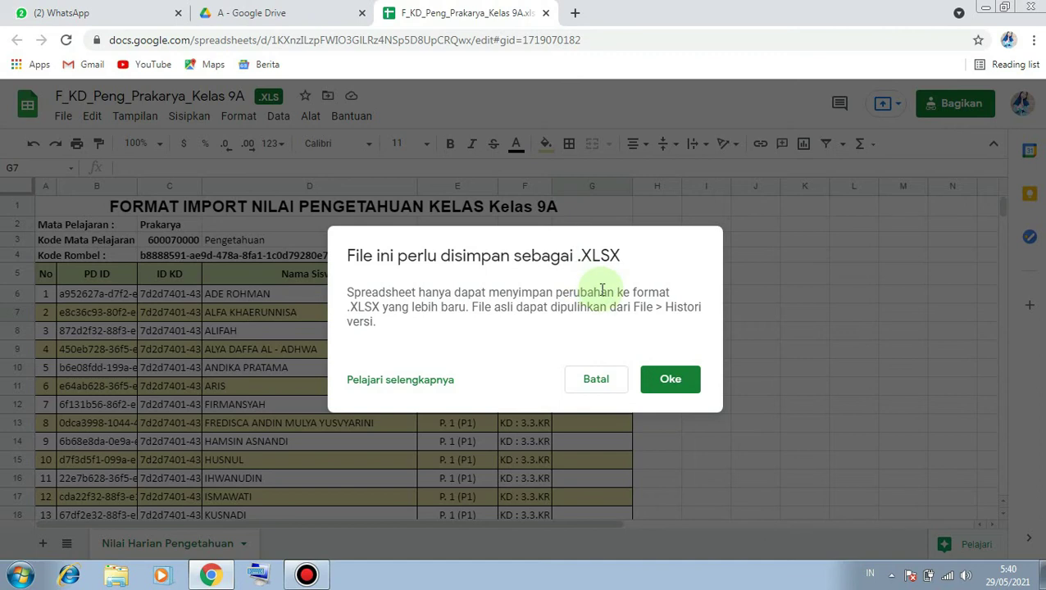
{"action": "left_click", "coordinate": [667, 396]}
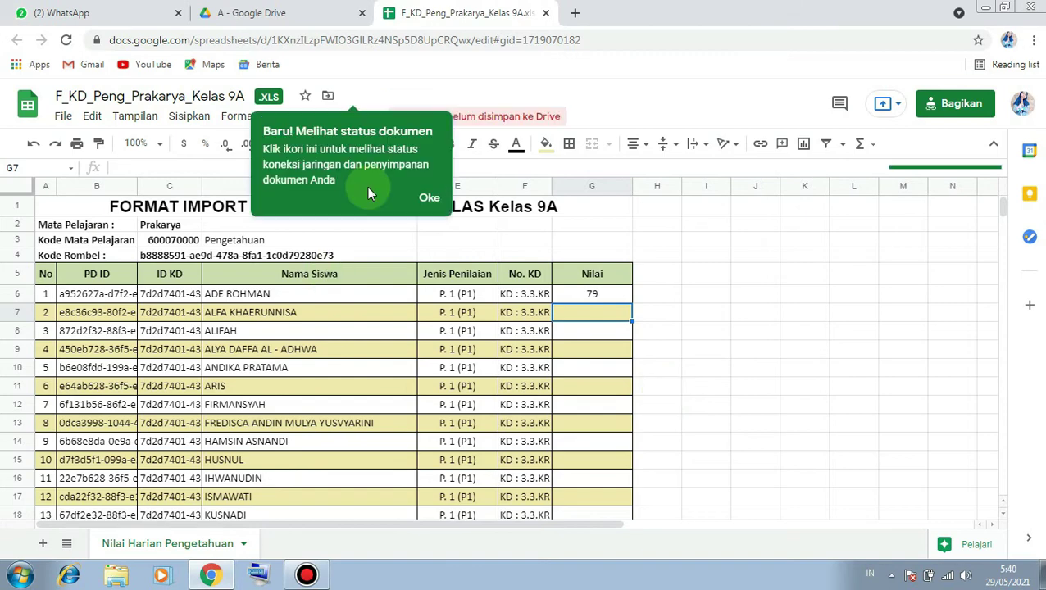
{"action": "left_click", "coordinate": [449, 222]}
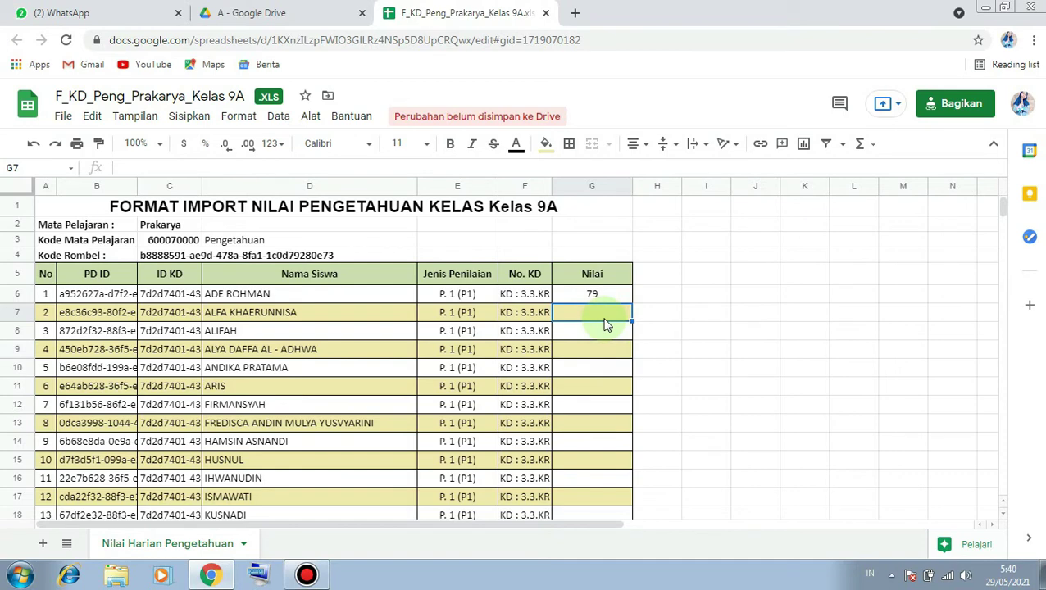
Enter the Nilai scores 80, 77, 80 and 79 for the next four students in cells G7 to G10
{"action": "type", "text": "80"}
{"action": "key", "text": "Return"}
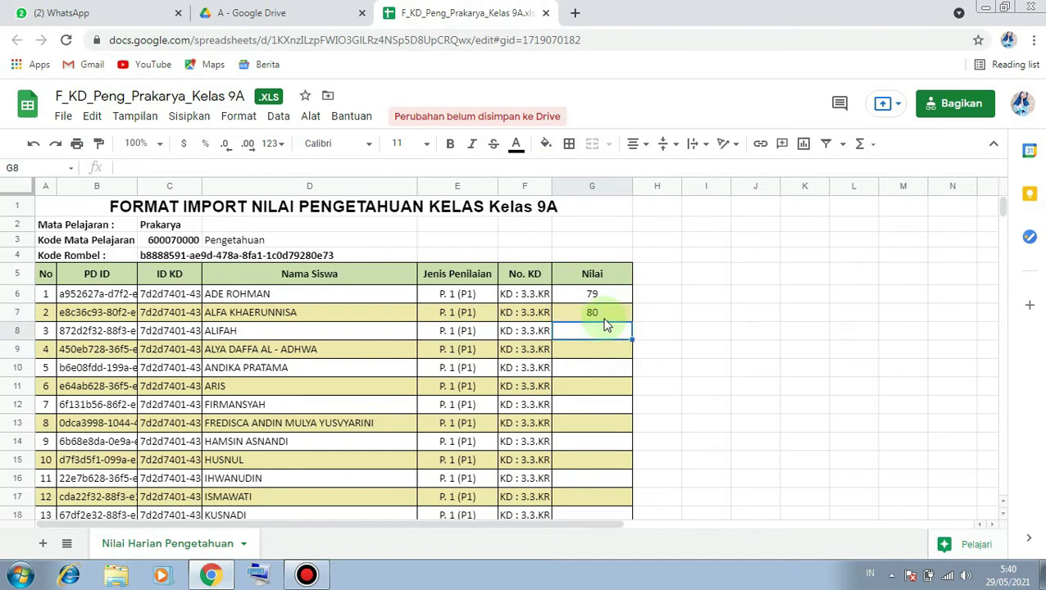
{"action": "type", "text": "77"}
{"action": "key", "text": "Return"}
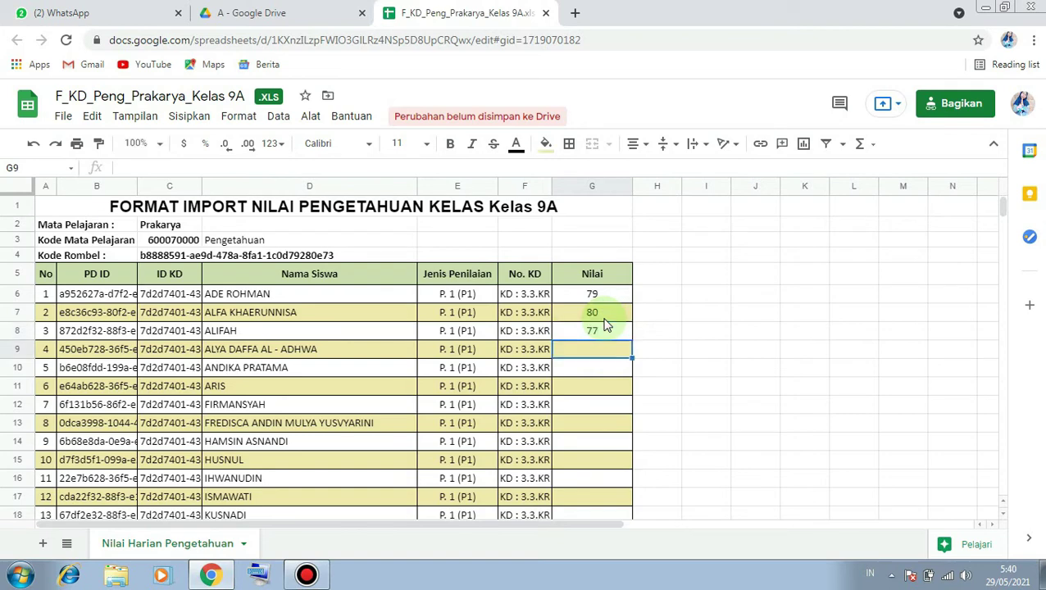
{"action": "type", "text": "80"}
{"action": "key", "text": "Return"}
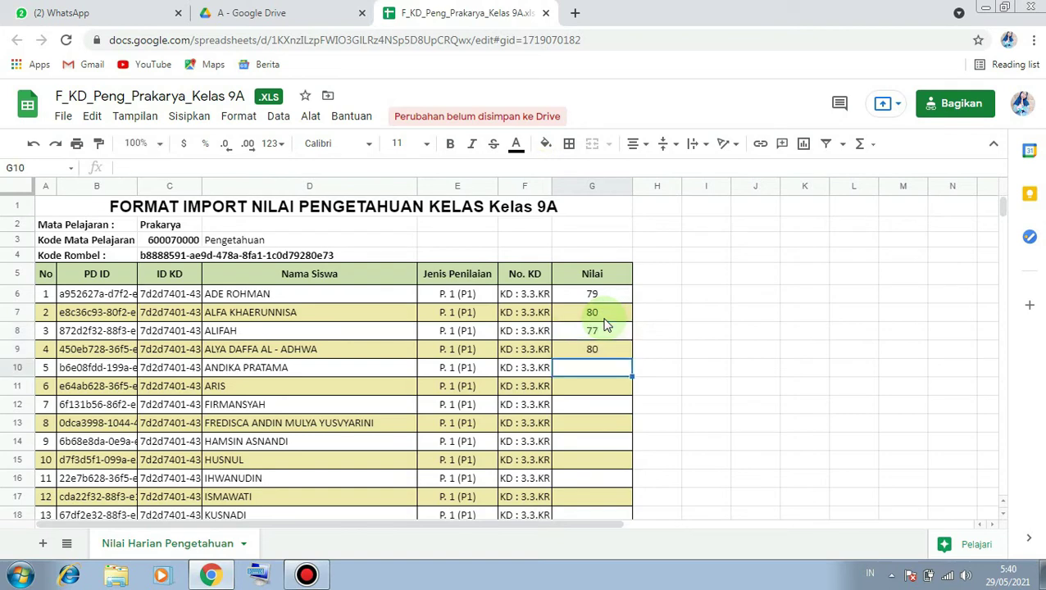
{"action": "type", "text": "79"}
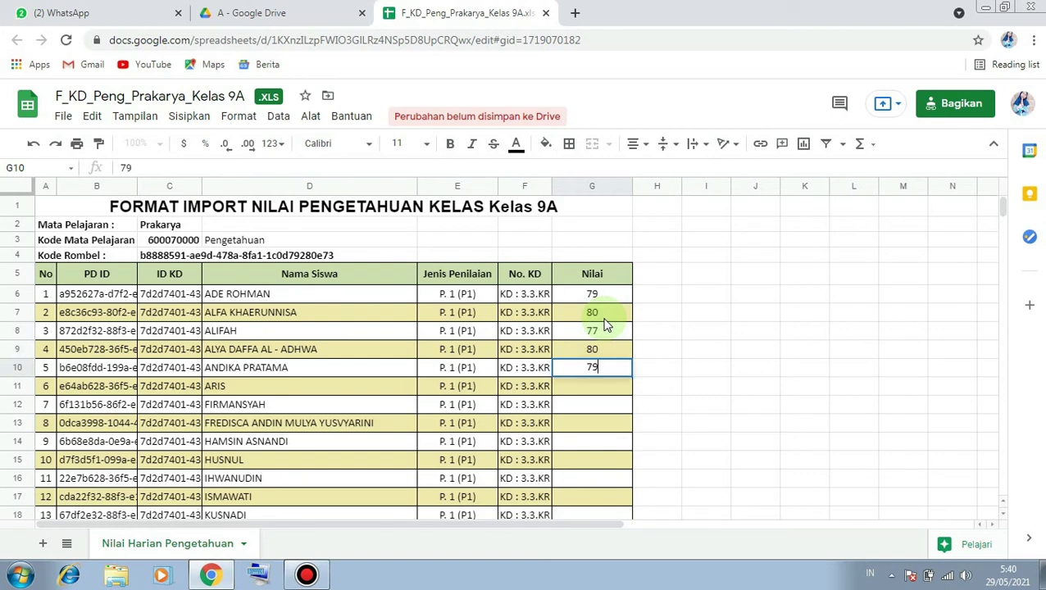
{"action": "key", "text": "Return"}
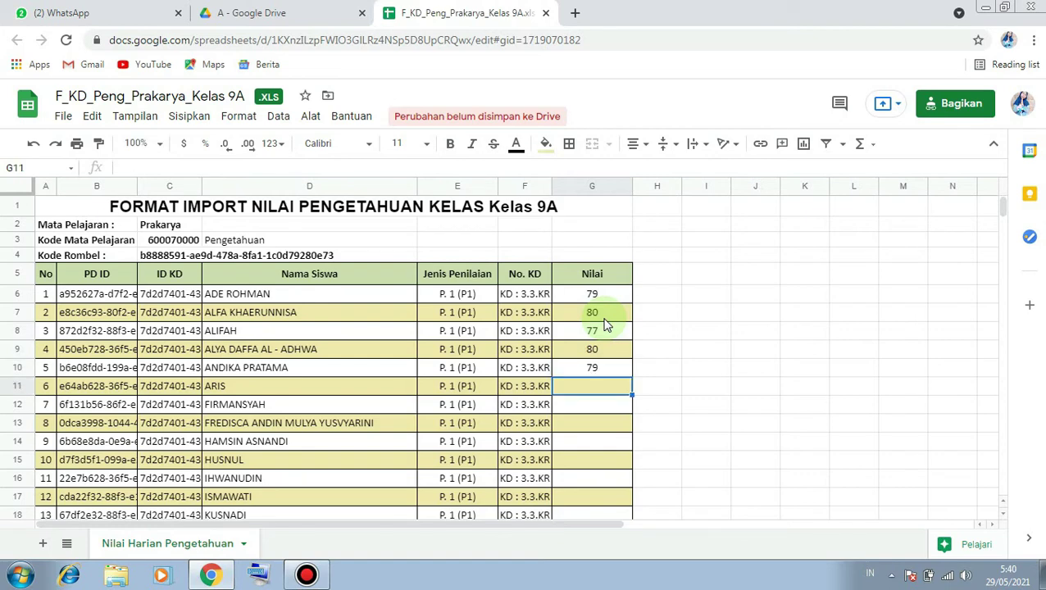
Enter the sample Nilai scores 79 in G113 and 80 in G115 for the KD : 3.4.KR rows
{"action": "scroll", "coordinate": [611, 342], "scroll_direction": "down", "scroll_amount": 5}
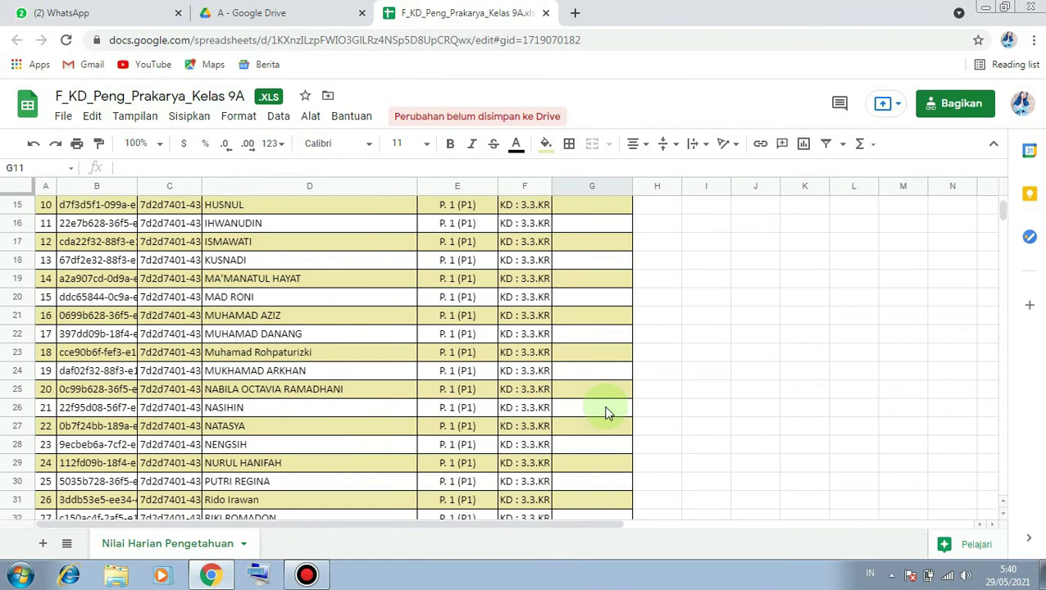
{"action": "left_click", "coordinate": [605, 412]}
{"action": "scroll", "coordinate": [606, 418], "scroll_direction": "down", "scroll_amount": 10}
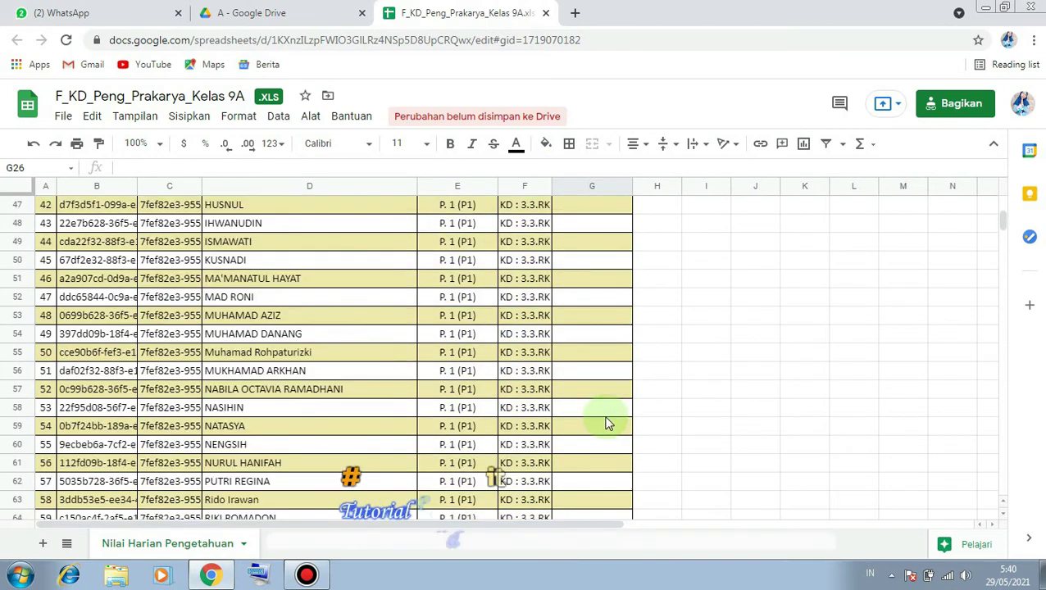
{"action": "scroll", "coordinate": [607, 424], "scroll_direction": "down", "scroll_amount": 20}
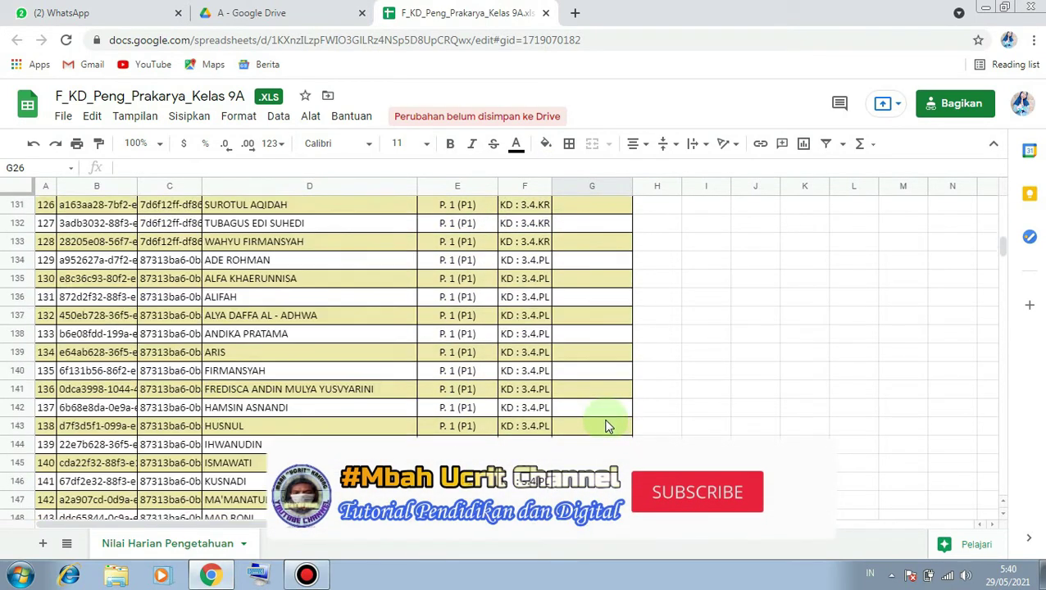
{"action": "scroll", "coordinate": [606, 426], "scroll_direction": "down", "scroll_amount": 4}
{"action": "scroll", "coordinate": [607, 426], "scroll_direction": "up", "scroll_amount": 10}
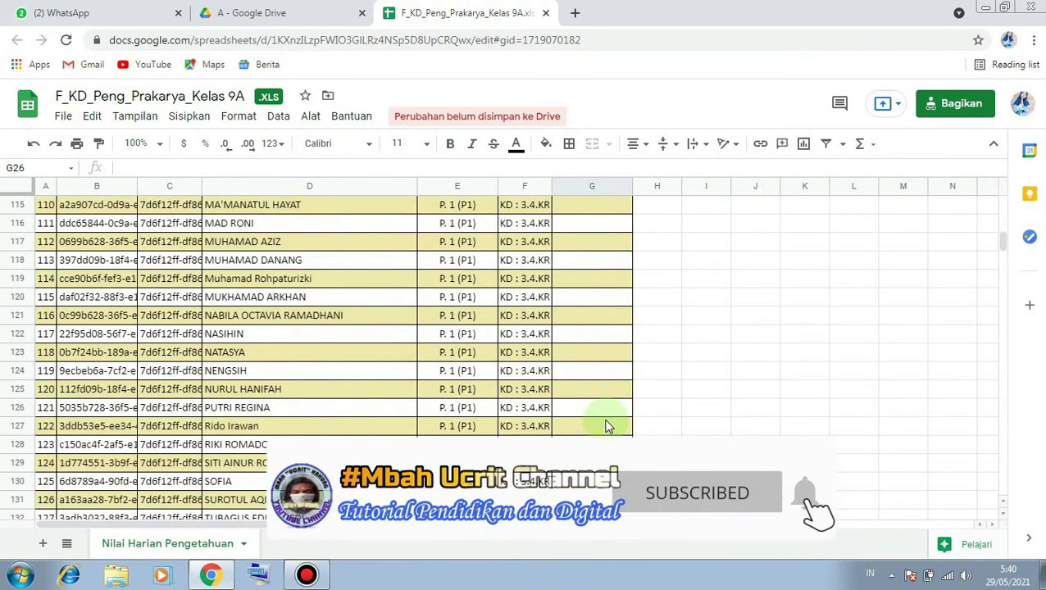
{"action": "scroll", "coordinate": [607, 425], "scroll_direction": "up", "scroll_amount": 5}
{"action": "left_click", "coordinate": [607, 425]}
{"action": "type", "text": "79"}
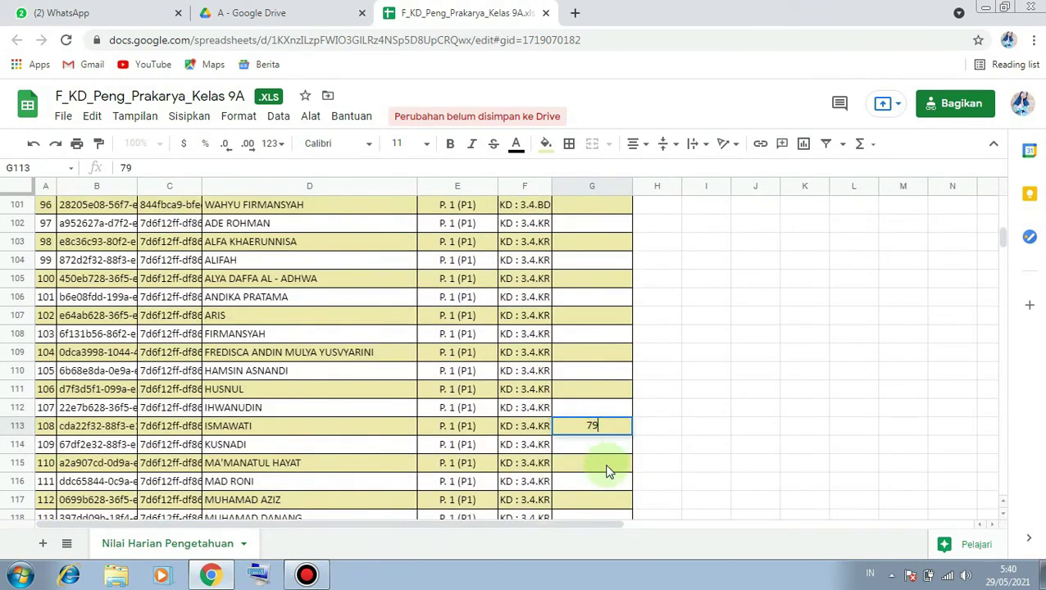
{"action": "left_click", "coordinate": [607, 472]}
{"action": "type", "text": "80"}
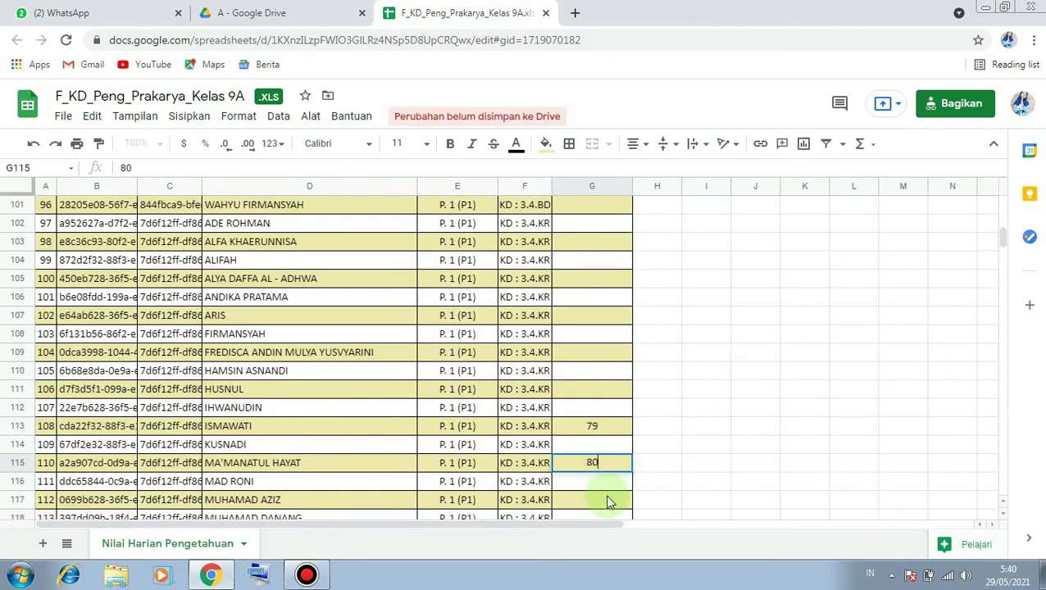
{"action": "left_click", "coordinate": [607, 500]}
Enter the Nilai scores 90, 80, 79 and 80 in G290 to G293 for the last four KD : 3.6.BD rows
{"action": "scroll", "coordinate": [607, 500], "scroll_direction": "down", "scroll_amount": 20}
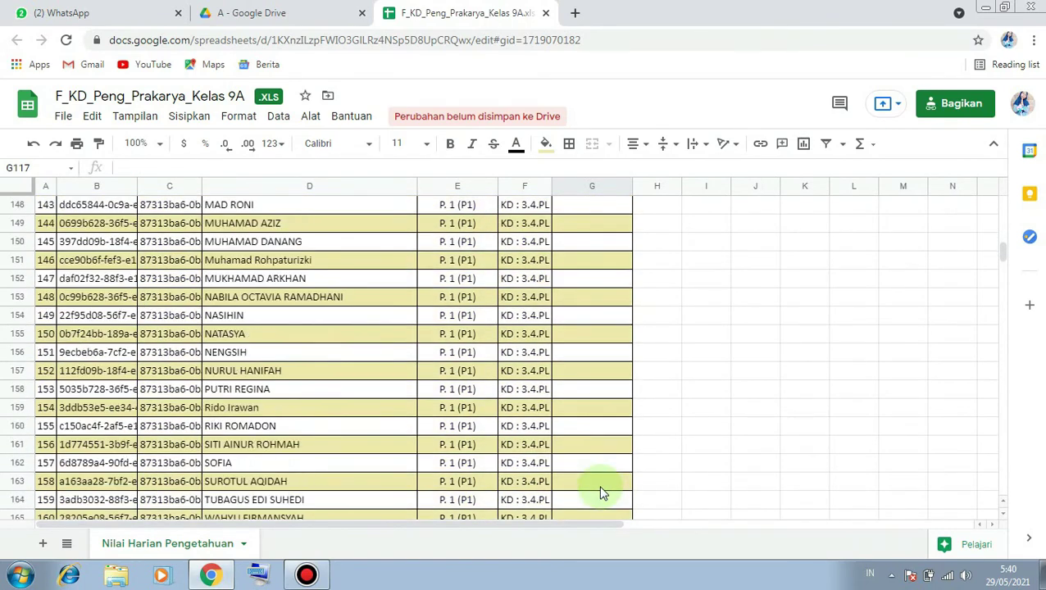
{"action": "scroll", "coordinate": [601, 493], "scroll_direction": "down", "scroll_amount": 12}
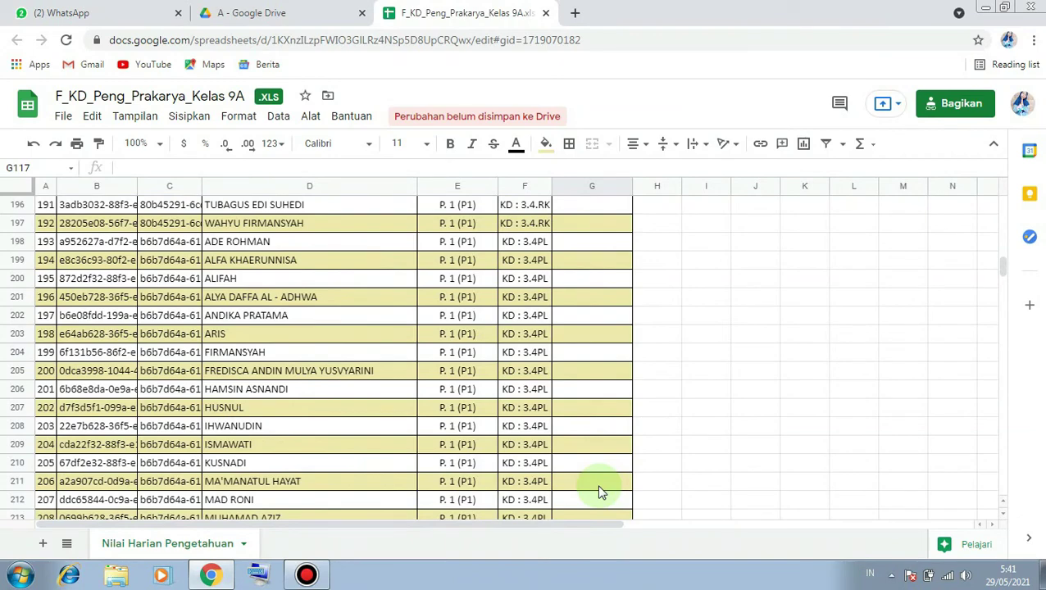
{"action": "scroll", "coordinate": [599, 491], "scroll_direction": "down", "scroll_amount": 9}
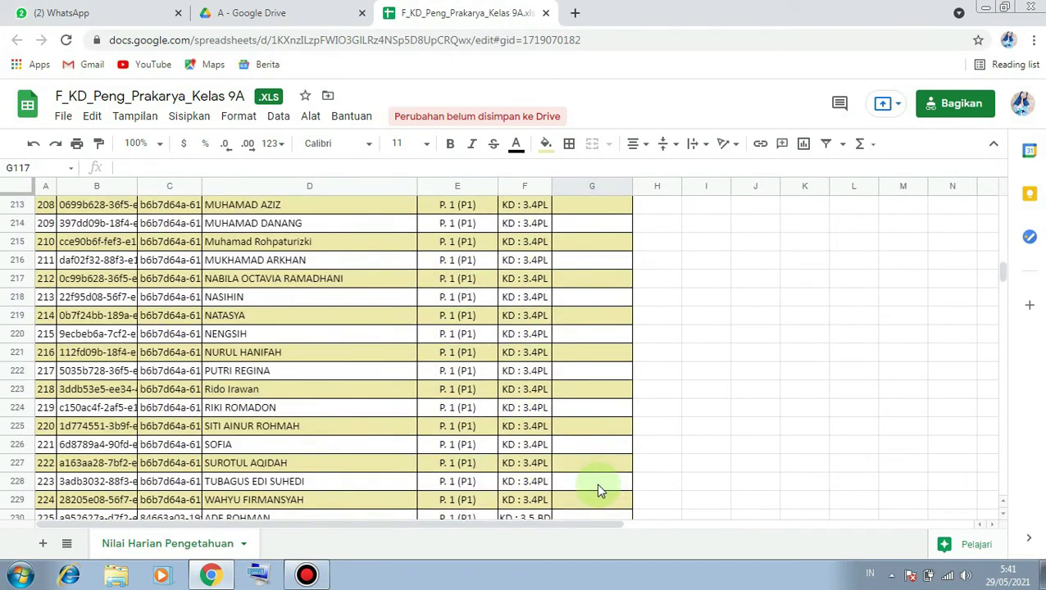
{"action": "scroll", "coordinate": [596, 485], "scroll_direction": "down", "scroll_amount": 7}
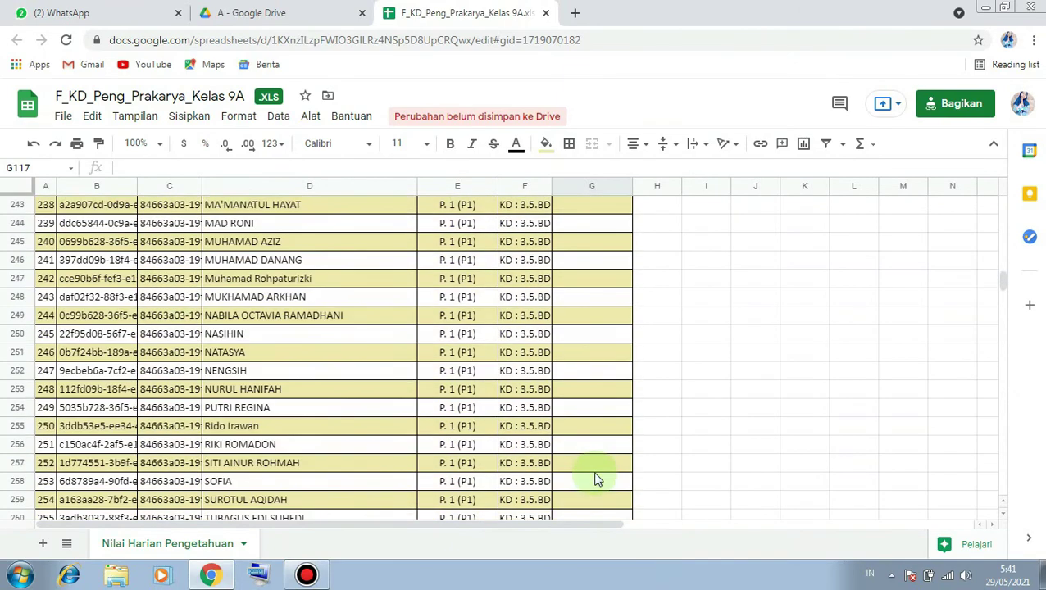
{"action": "scroll", "coordinate": [597, 479], "scroll_direction": "down", "scroll_amount": 18}
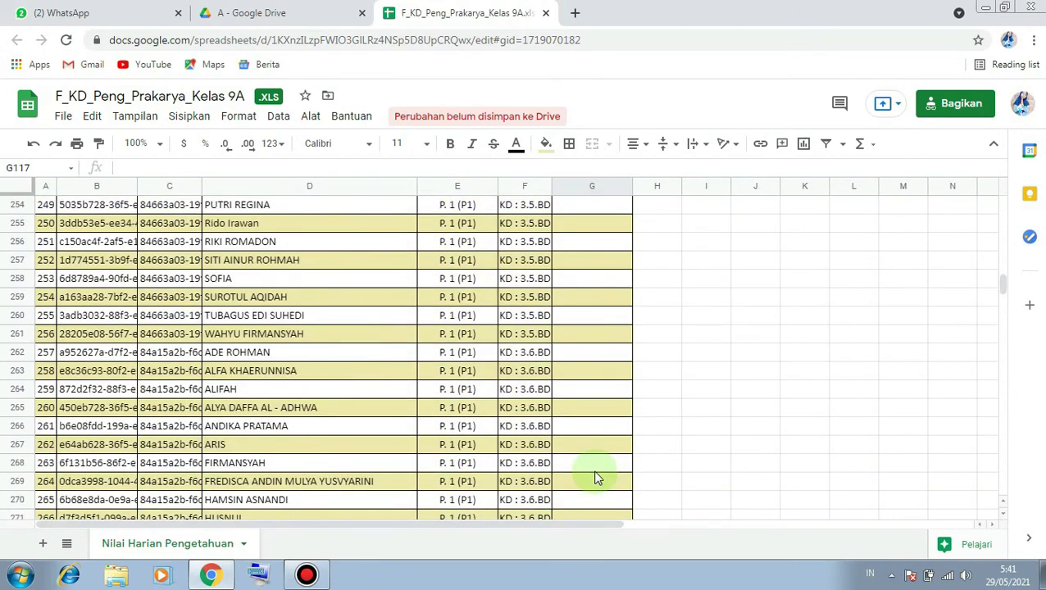
{"action": "left_click", "coordinate": [595, 466]}
{"action": "scroll", "coordinate": [596, 473], "scroll_direction": "up", "scroll_amount": 11}
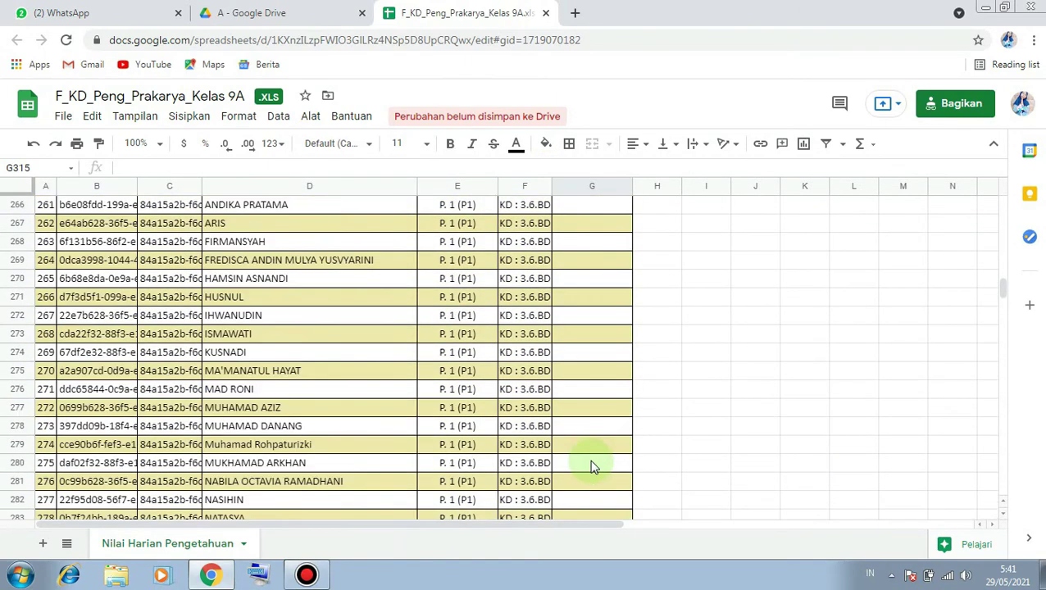
{"action": "scroll", "coordinate": [597, 443], "scroll_direction": "down", "scroll_amount": 4}
{"action": "left_click", "coordinate": [596, 426]}
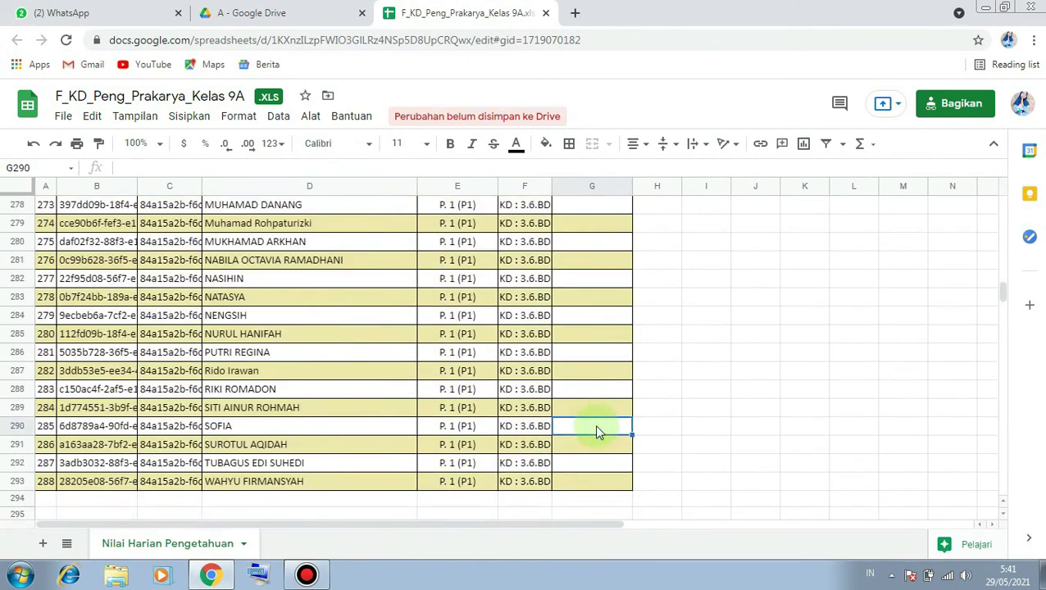
{"action": "type", "text": "90"}
{"action": "left_click", "coordinate": [601, 455]}
{"action": "type", "text": "80"}
{"action": "left_click", "coordinate": [600, 459]}
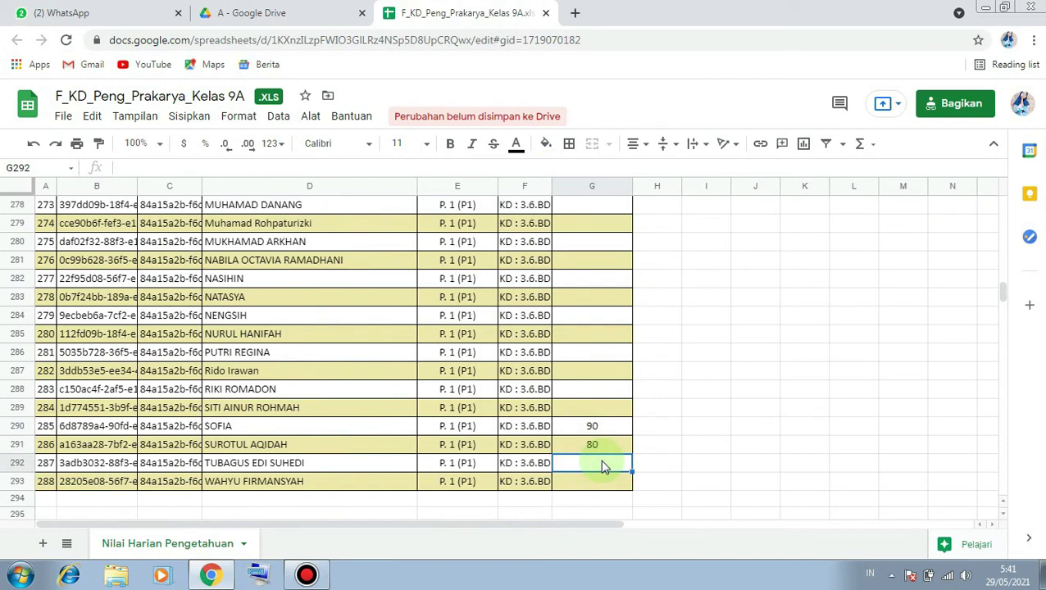
{"action": "type", "text": "79"}
{"action": "left_click", "coordinate": [608, 486]}
{"action": "type", "text": "80"}
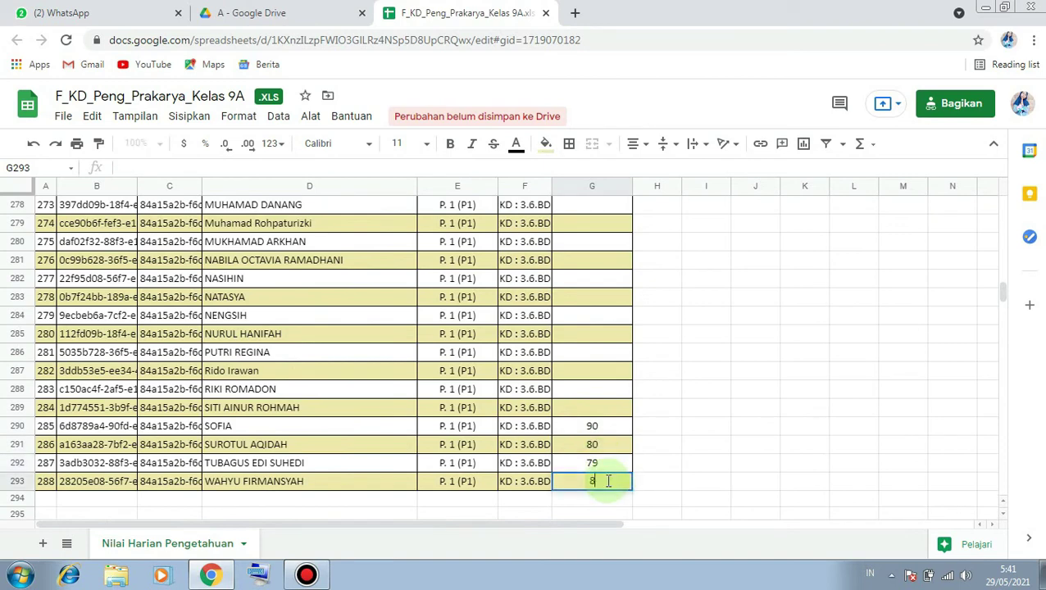
{"action": "left_click", "coordinate": [691, 496]}
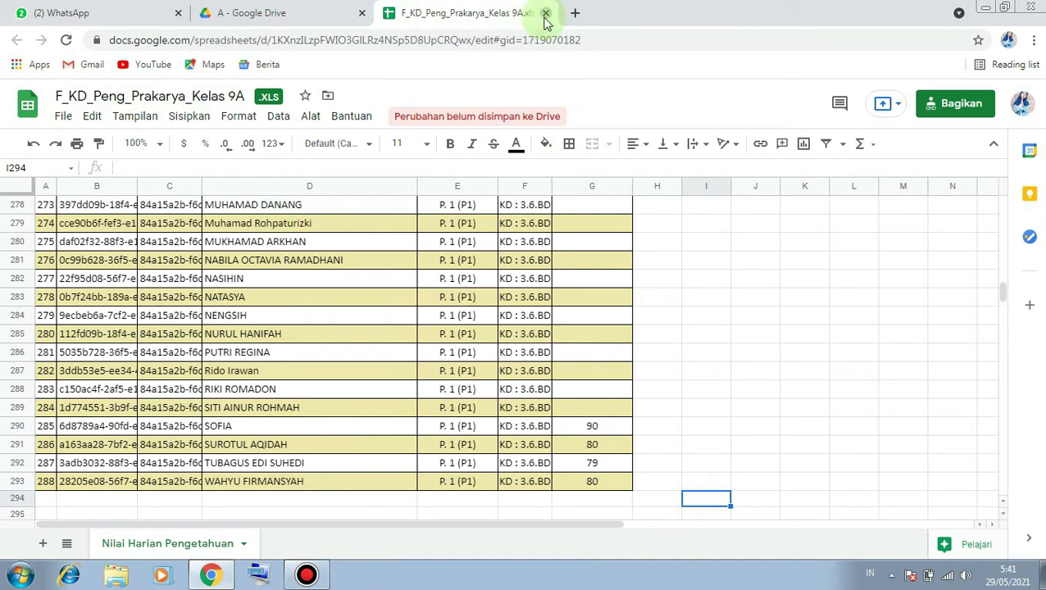
Close the knowledge score spreadsheet and view the skill scores in F_KD_Ket_Prakarya_Kelas 9A.xls from the same folder
{"action": "left_click", "coordinate": [546, 14]}
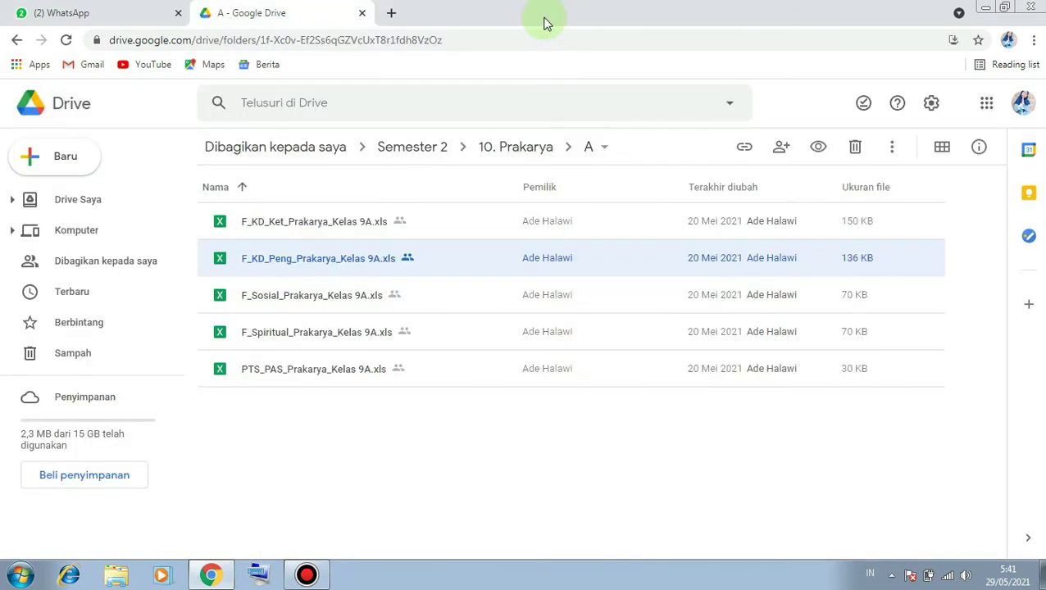
{"action": "double_click", "coordinate": [335, 230]}
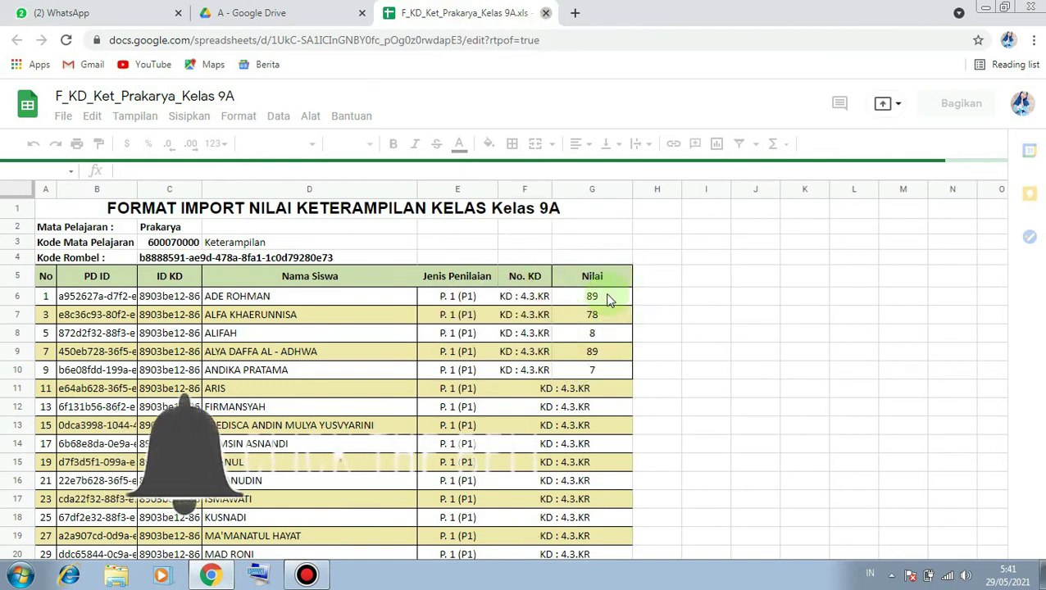
{"action": "left_click", "coordinate": [546, 13]}
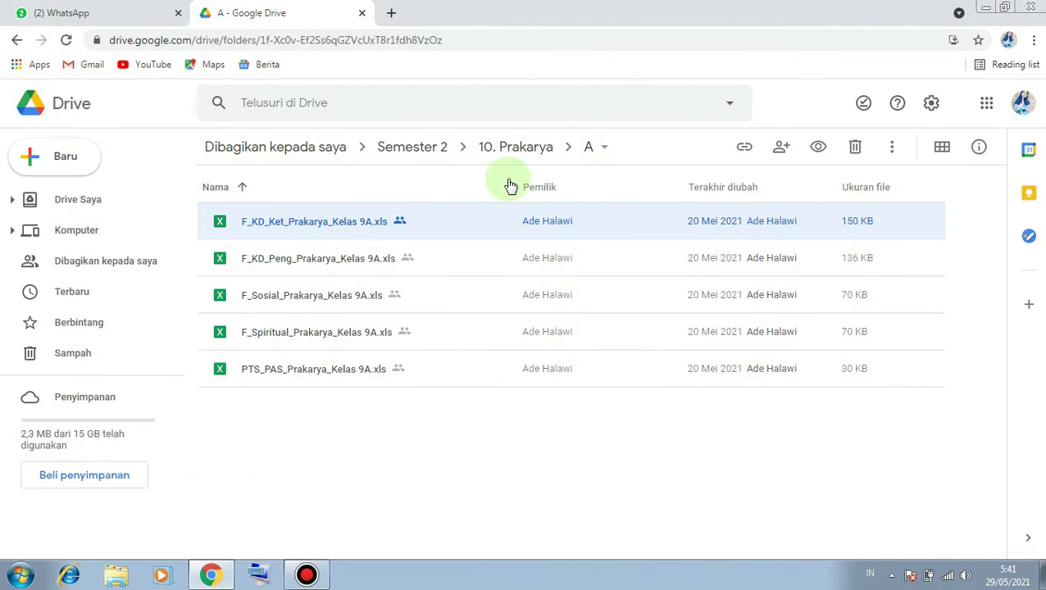
Go back up to the Semester 2 folder and open its 10. Prakarya folder
{"action": "left_click", "coordinate": [429, 156]}
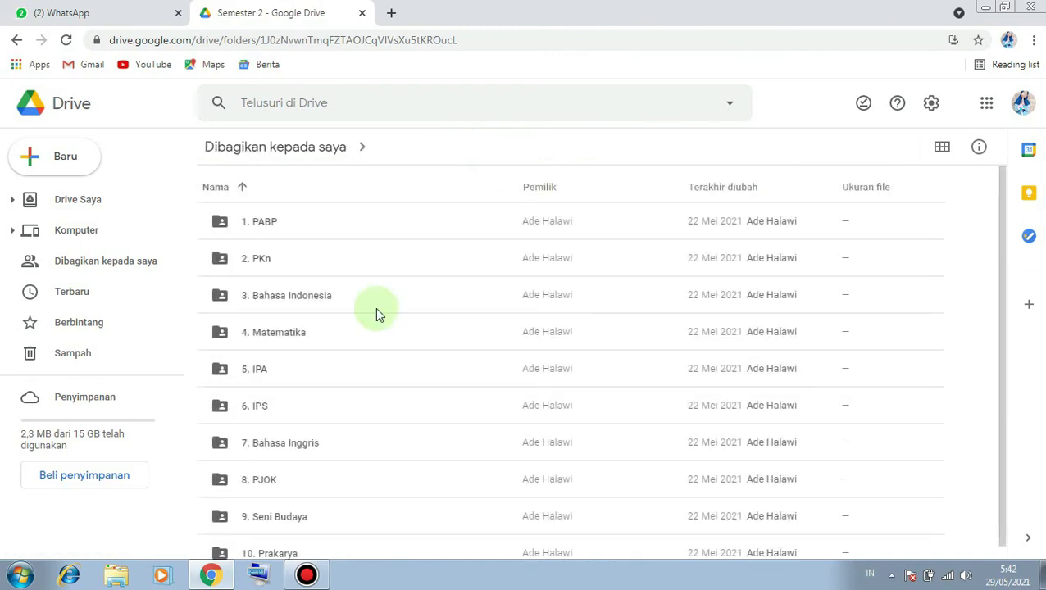
{"action": "scroll", "coordinate": [271, 517], "scroll_direction": "down", "scroll_amount": 1}
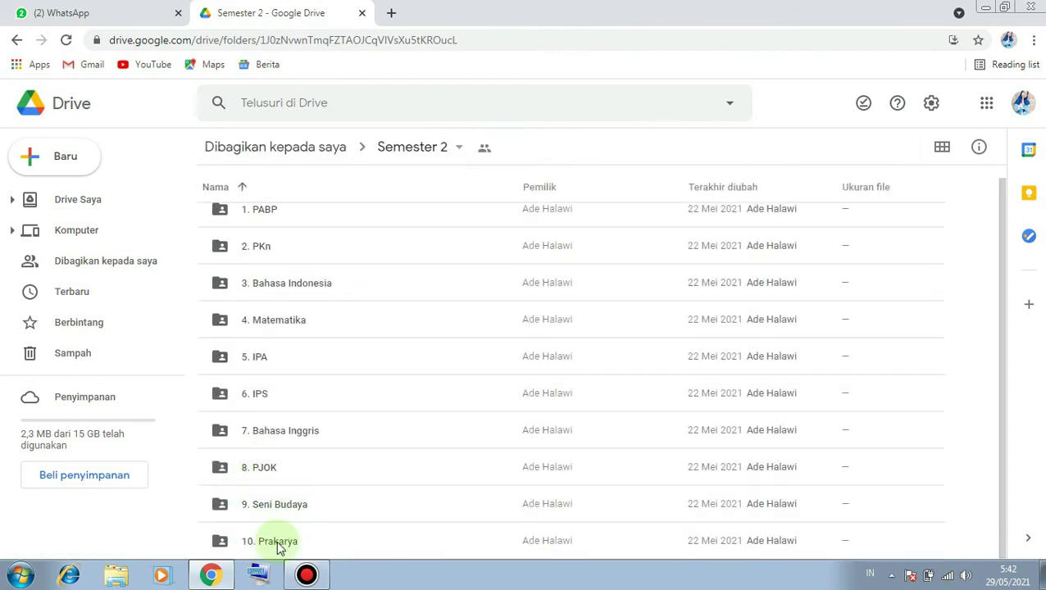
{"action": "double_click", "coordinate": [343, 512]}
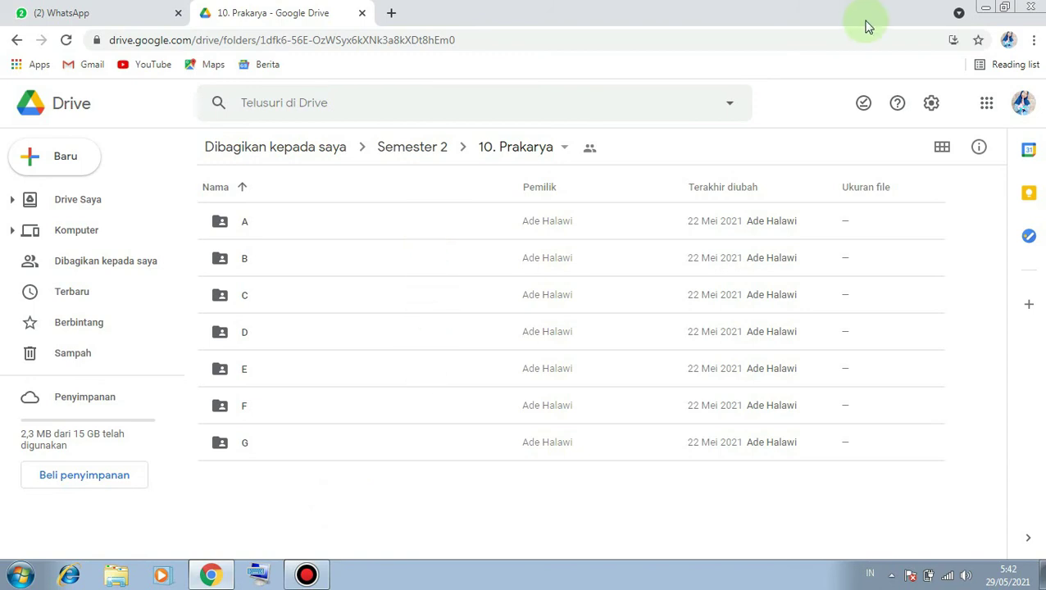
Bookmark the 10. Prakarya folder page on the Bookmarks bar under the name 10. Prakarya - Google Drive
{"action": "left_click", "coordinate": [978, 41]}
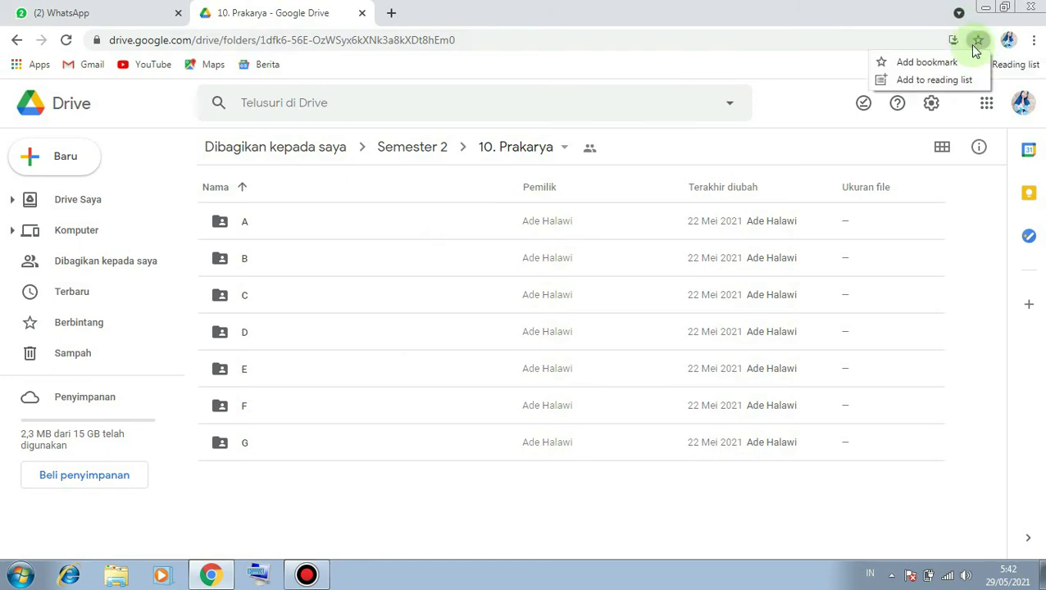
{"action": "left_click", "coordinate": [934, 64]}
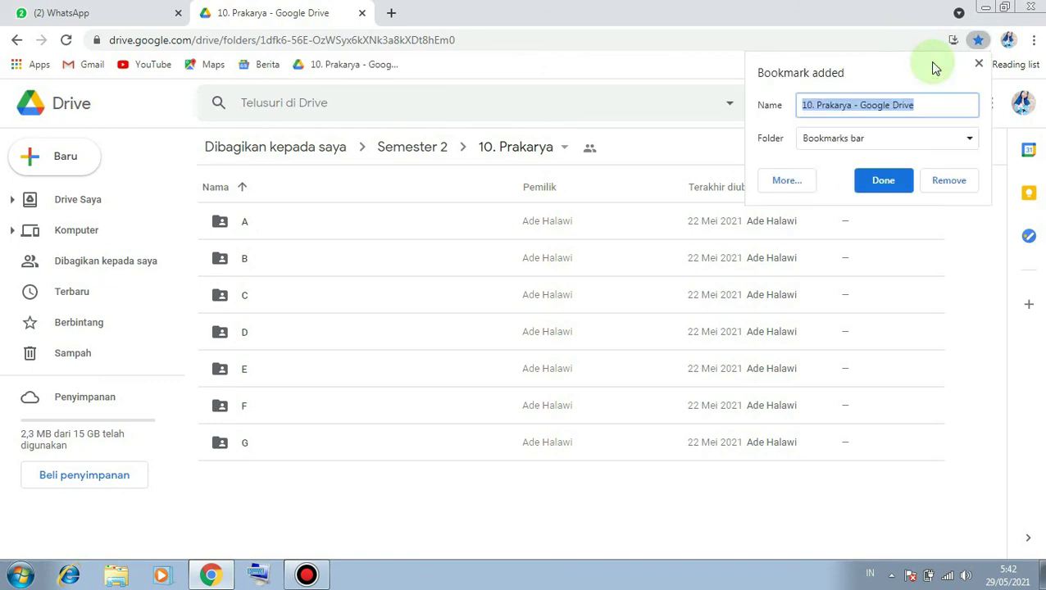
{"action": "left_click", "coordinate": [883, 189]}
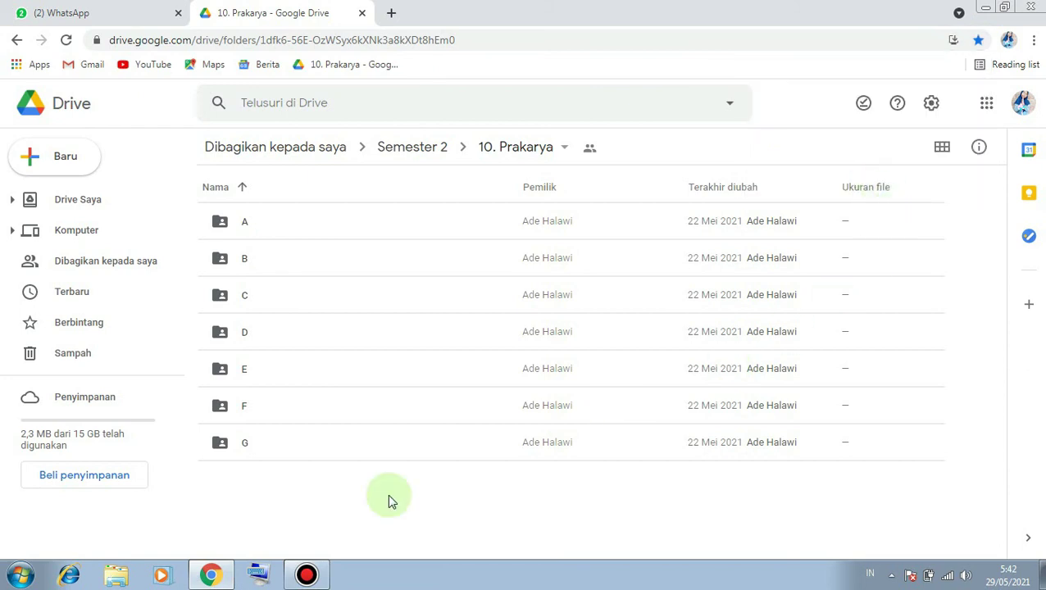
Restart Chrome to reopen the 10. Prakarya folder from its bookmark, and close the browser again
{"action": "left_click", "coordinate": [1033, 9]}
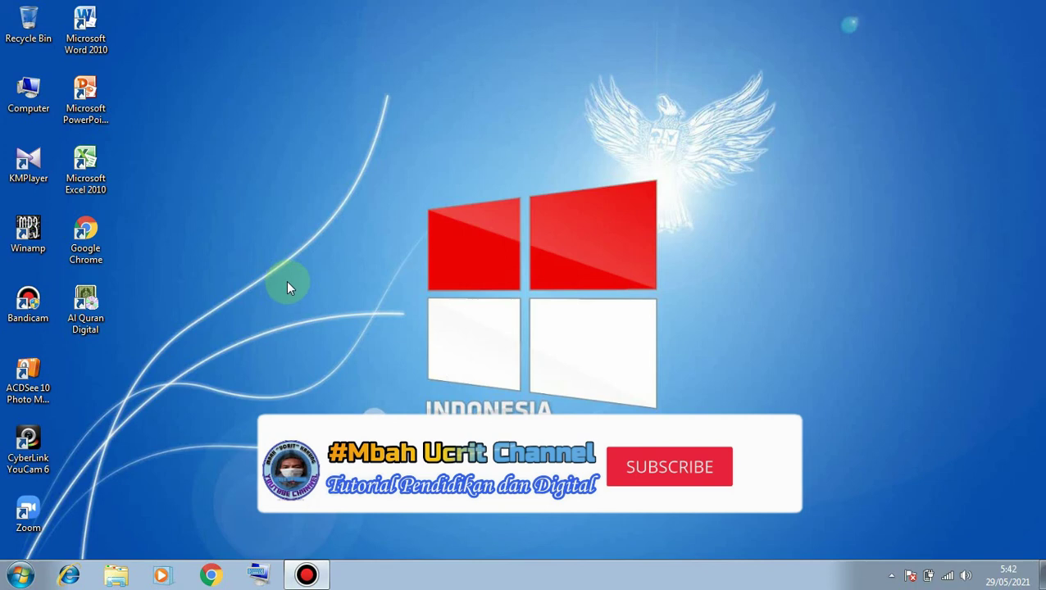
{"action": "double_click", "coordinate": [86, 234]}
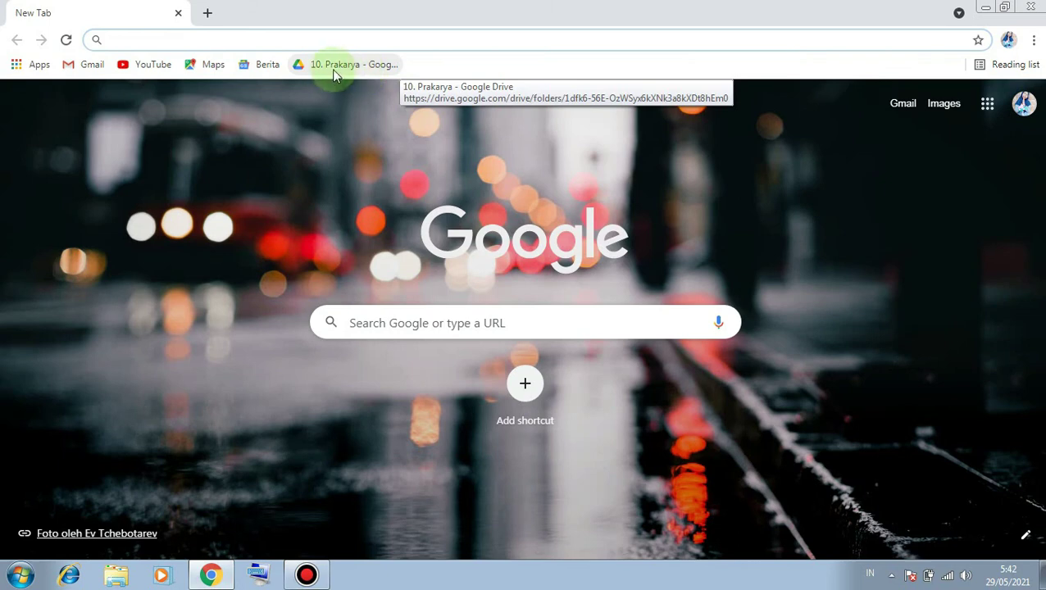
{"action": "left_click", "coordinate": [336, 70]}
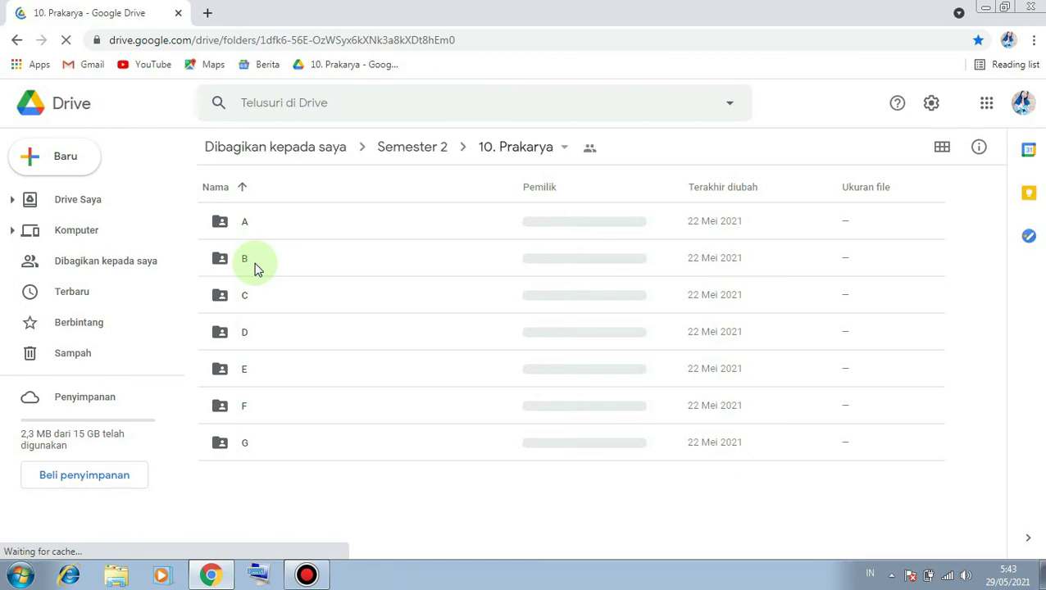
{"action": "left_click", "coordinate": [1031, 10]}
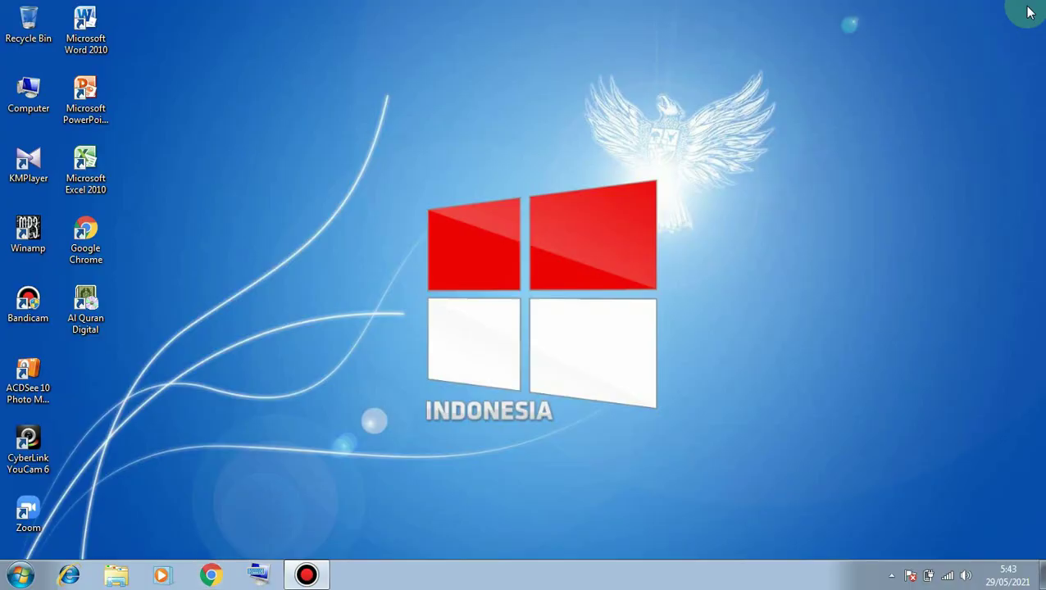
{"action": "left_click", "coordinate": [358, 151]}
{"action": "key", "text": "g"}
{"action": "key", "text": "Return"}
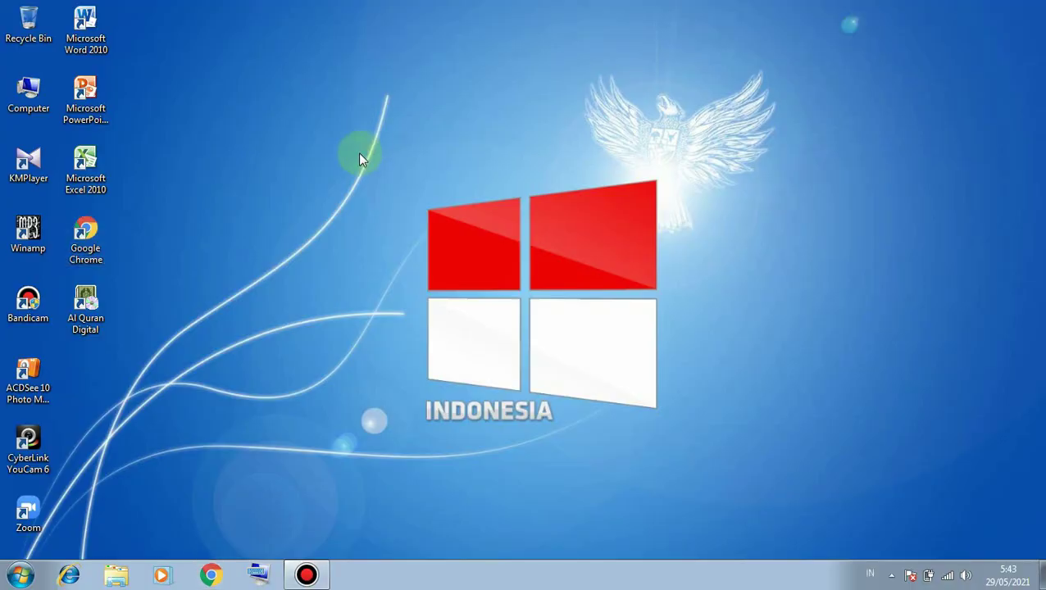
{"action": "right_click", "coordinate": [359, 152]}
{"action": "left_click", "coordinate": [242, 211]}
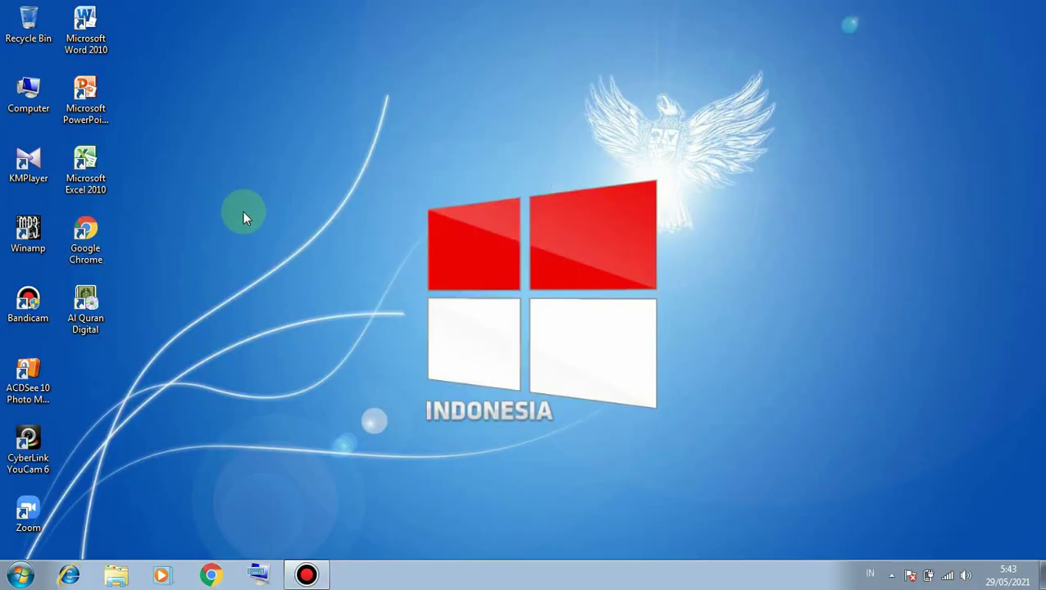